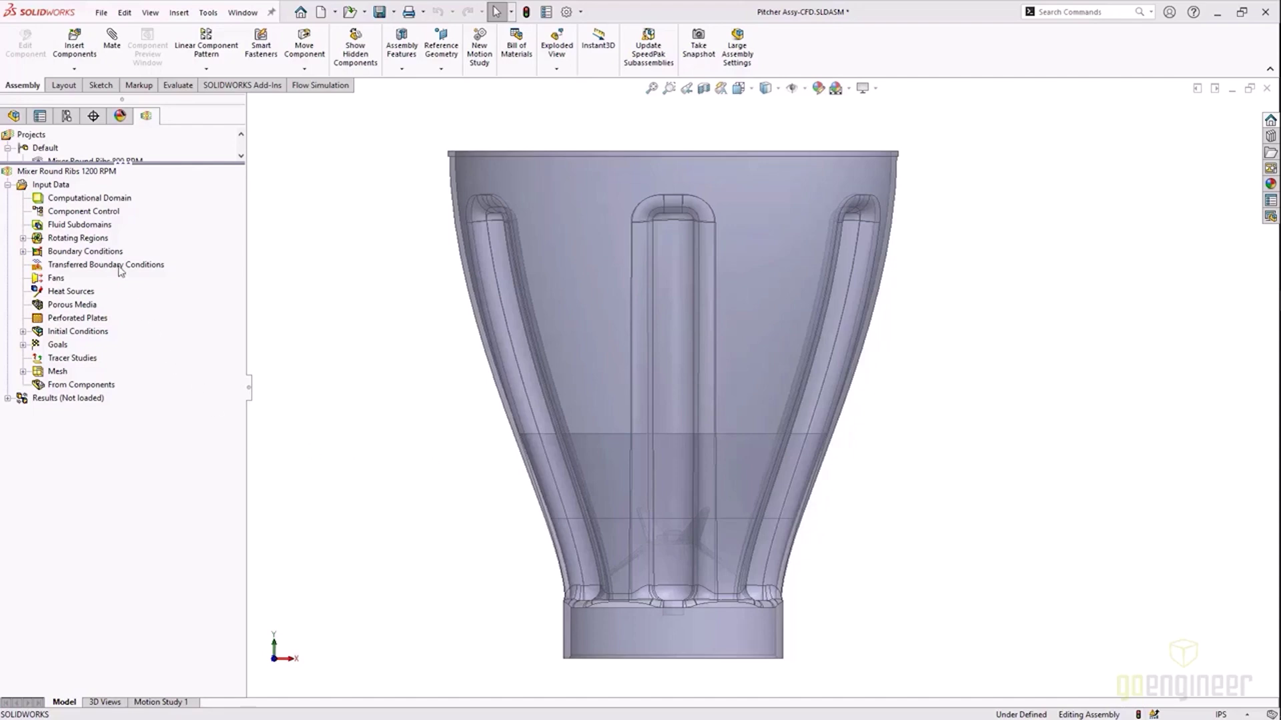
Open the project's General Settings and review the gravity components and rotation type.
right_click(78, 175)
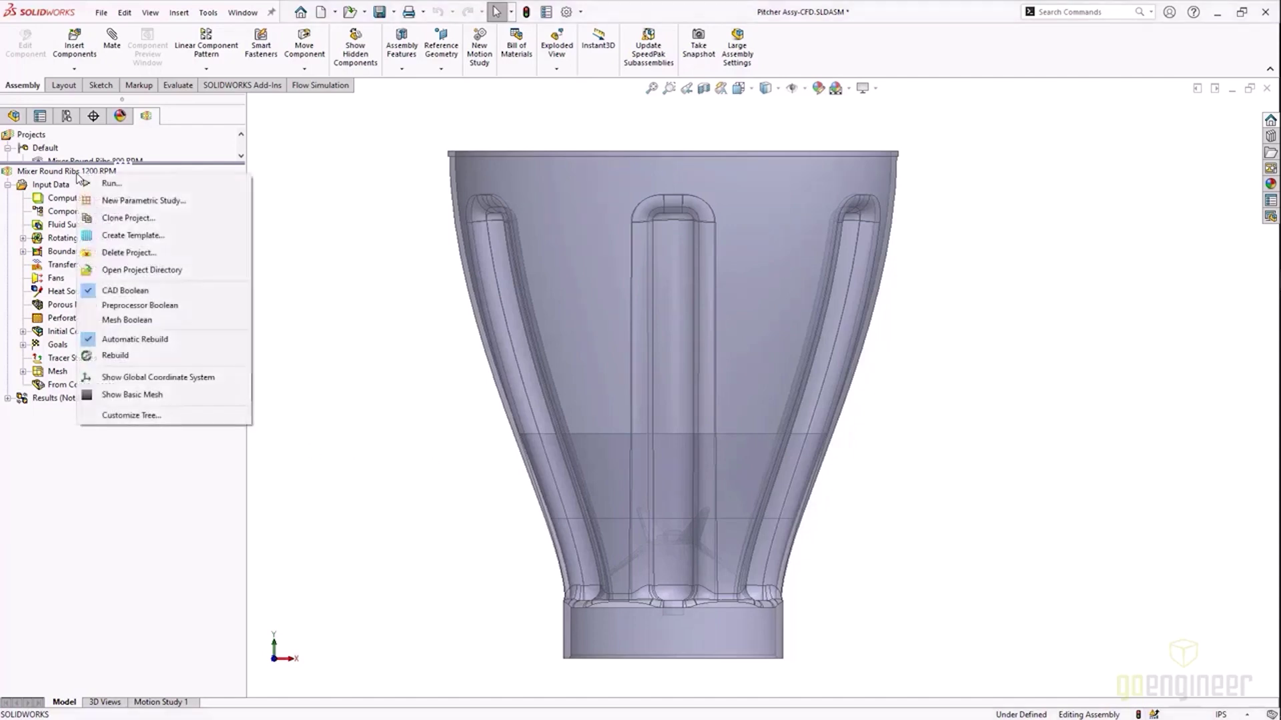
right_click(58, 184)
click(85, 192)
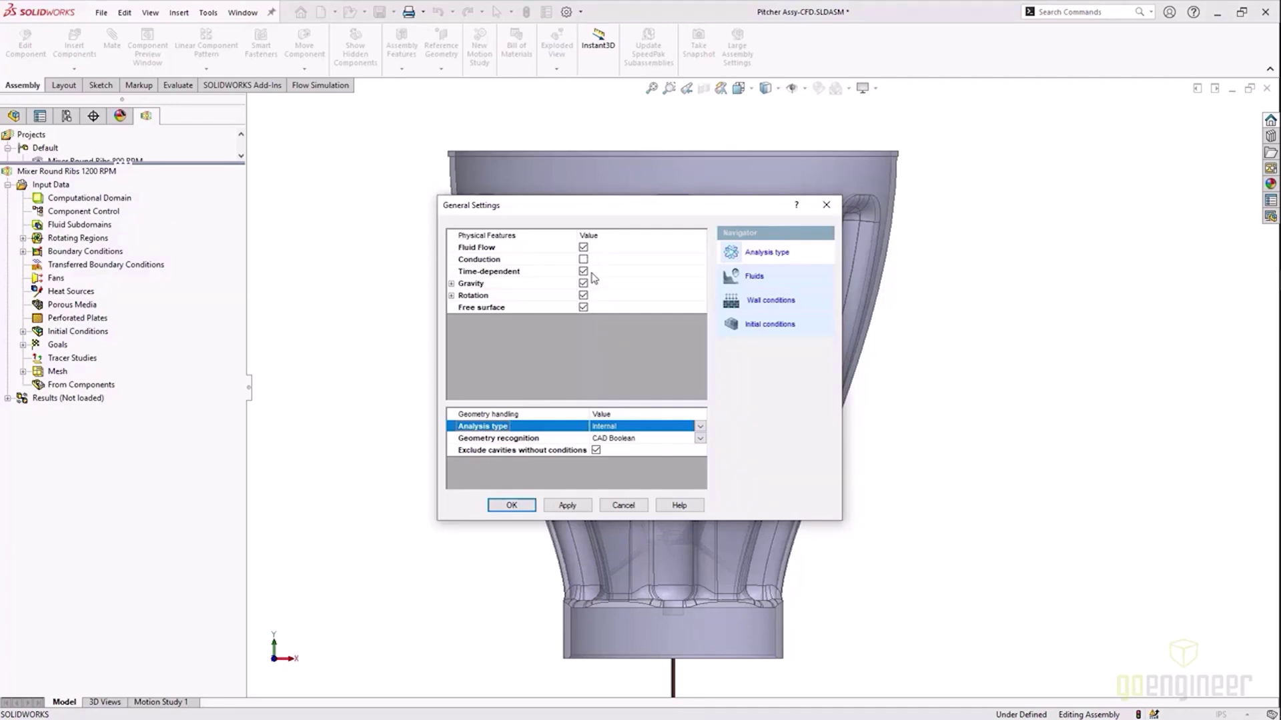
click(451, 284)
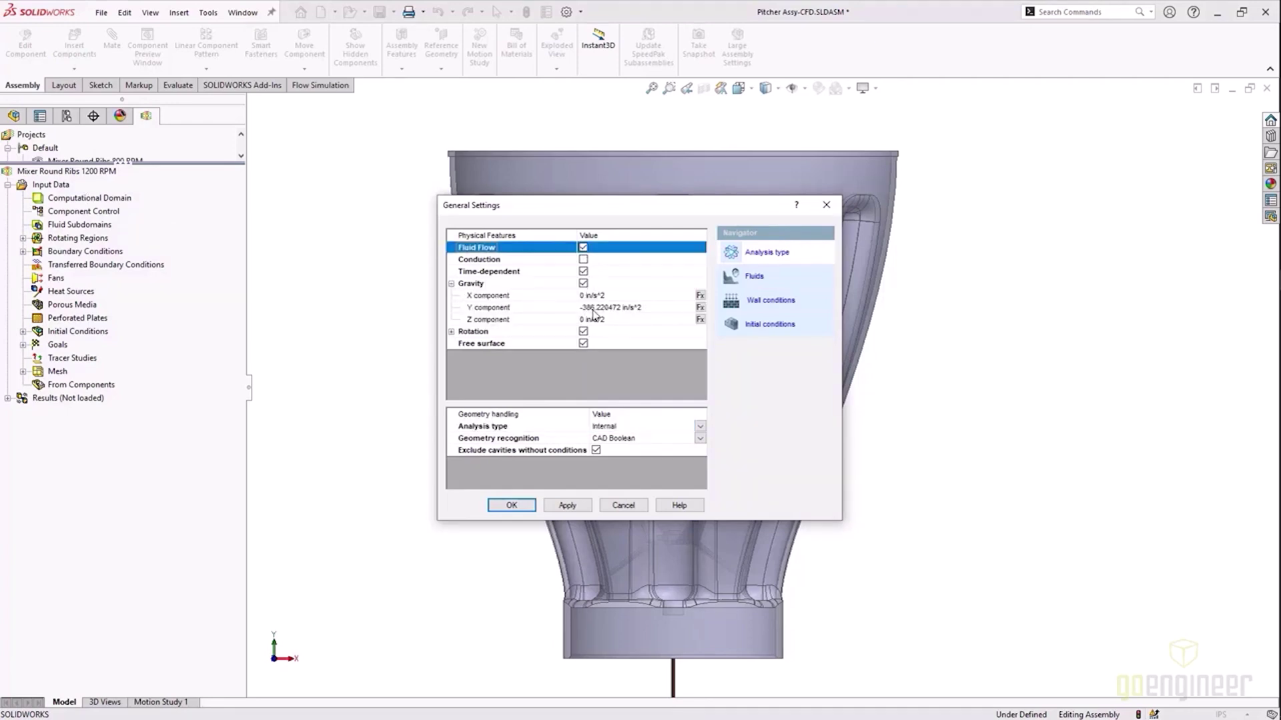
click(452, 331)
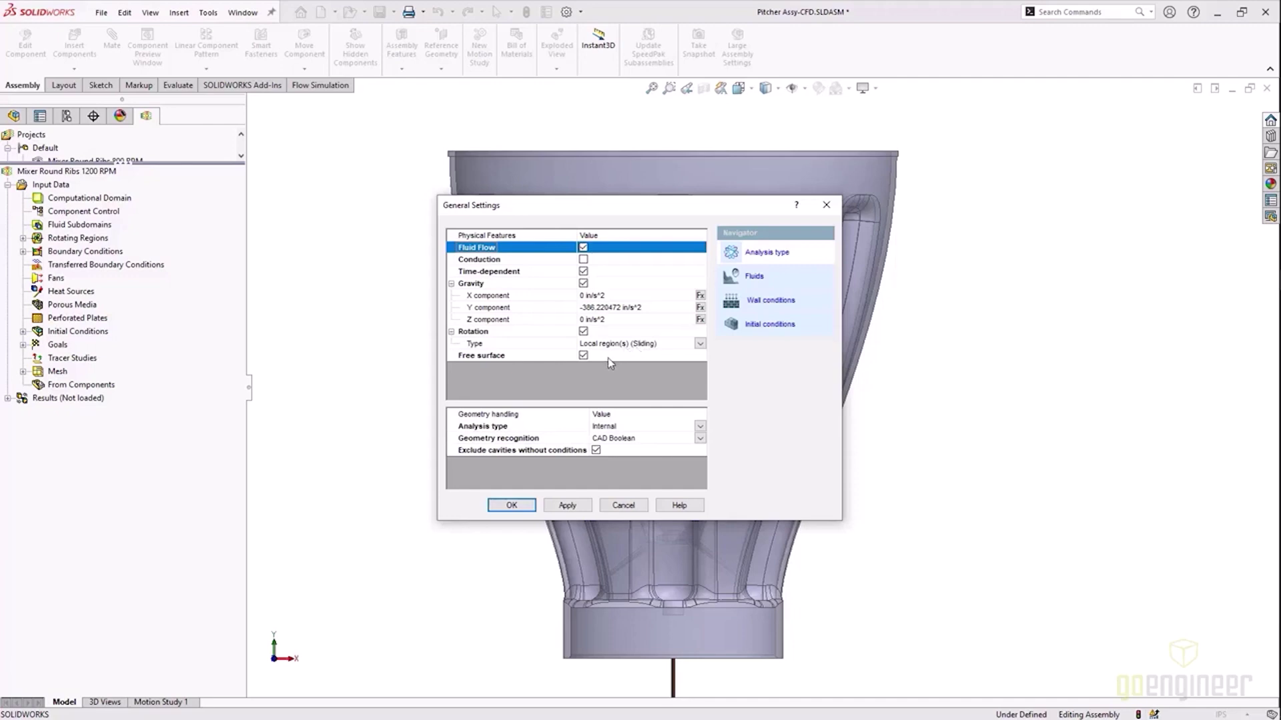
Review the fluids, wall conditions and initial fluid concentration, then close General Settings.
click(750, 277)
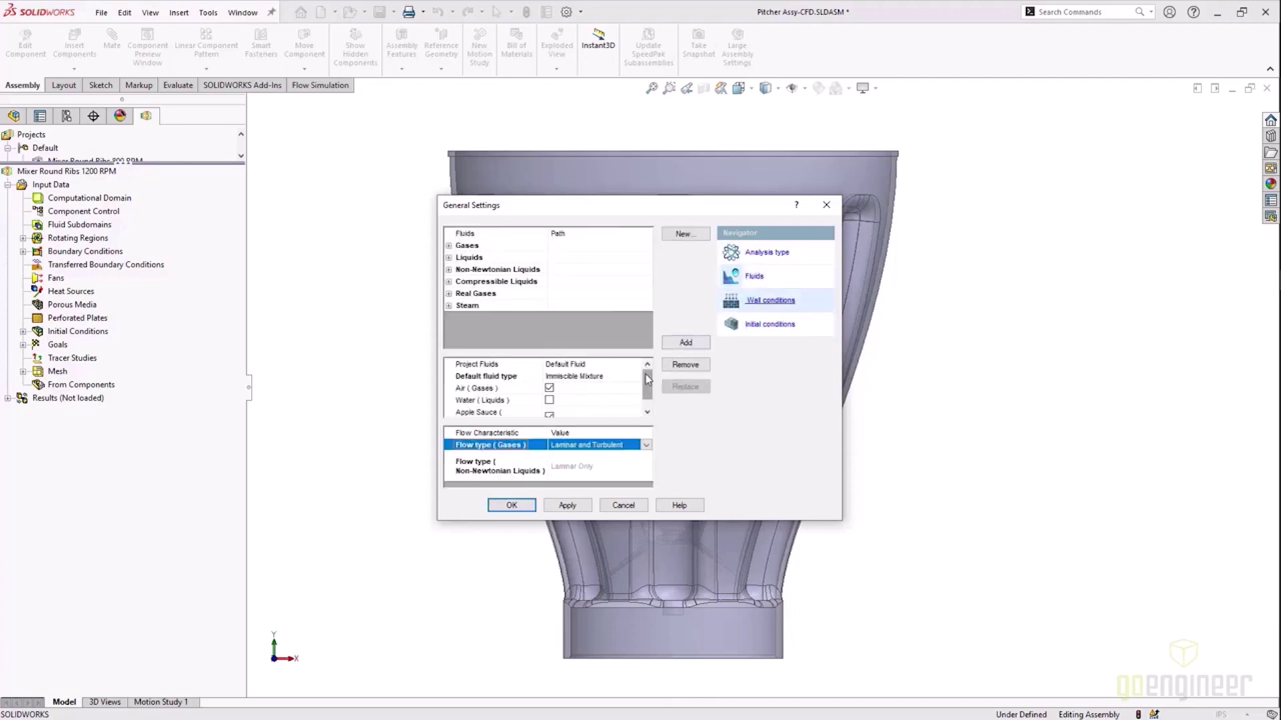
drag(645, 380, 646, 387)
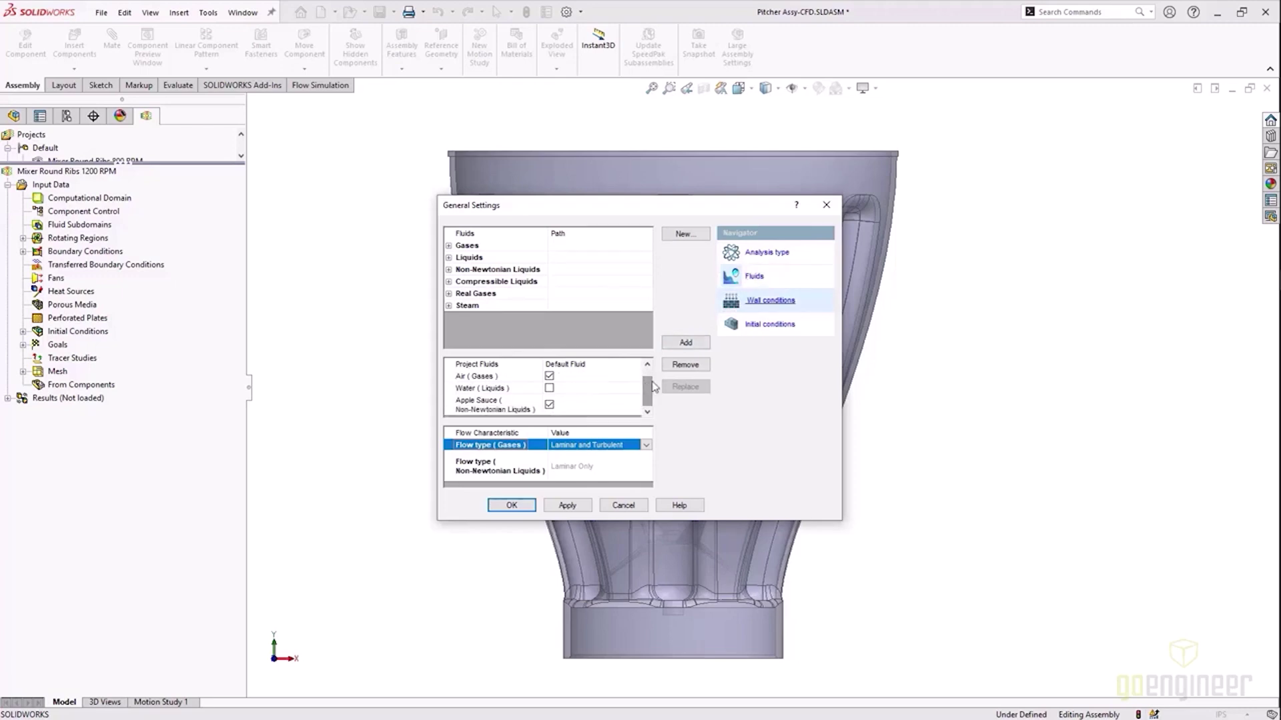
click(750, 302)
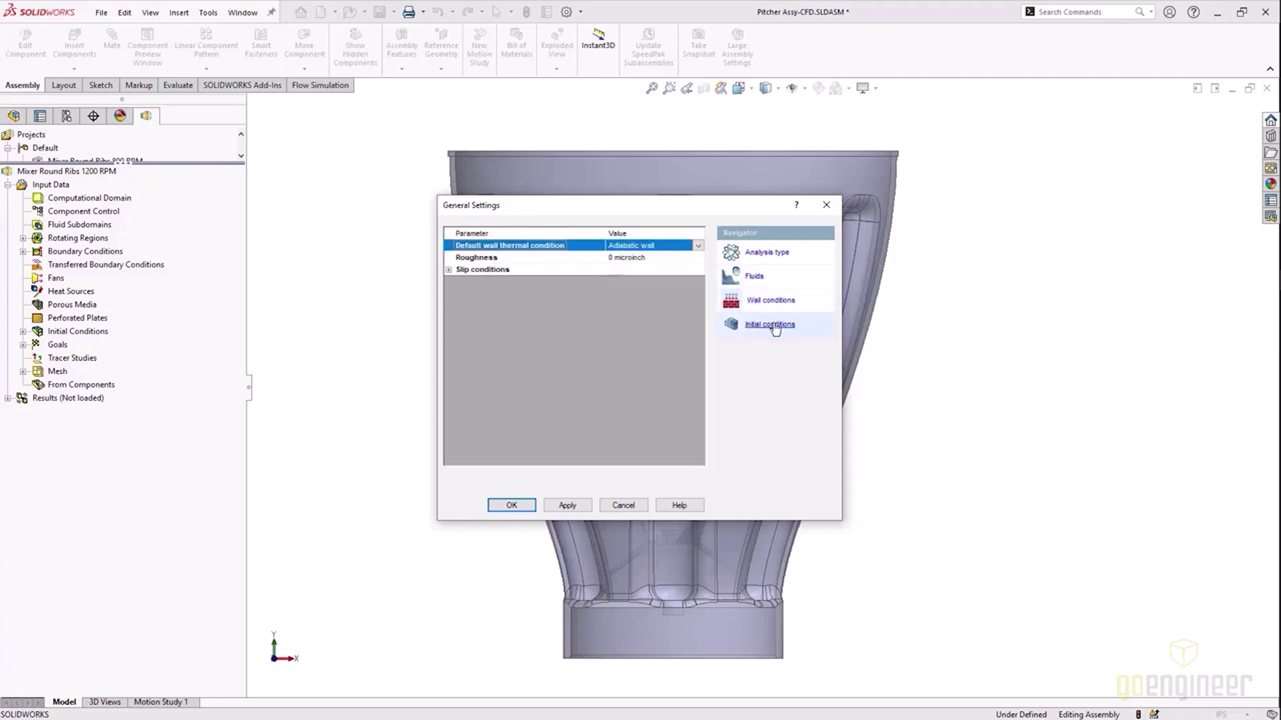
click(767, 324)
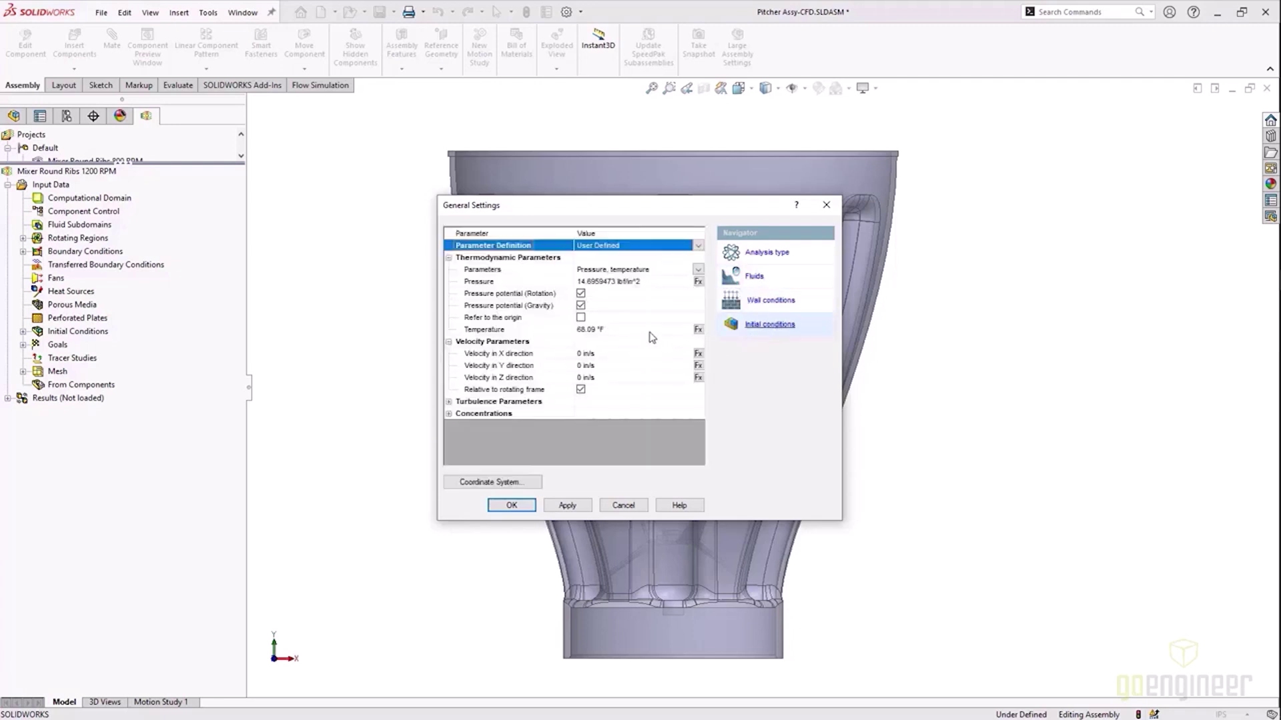
click(449, 415)
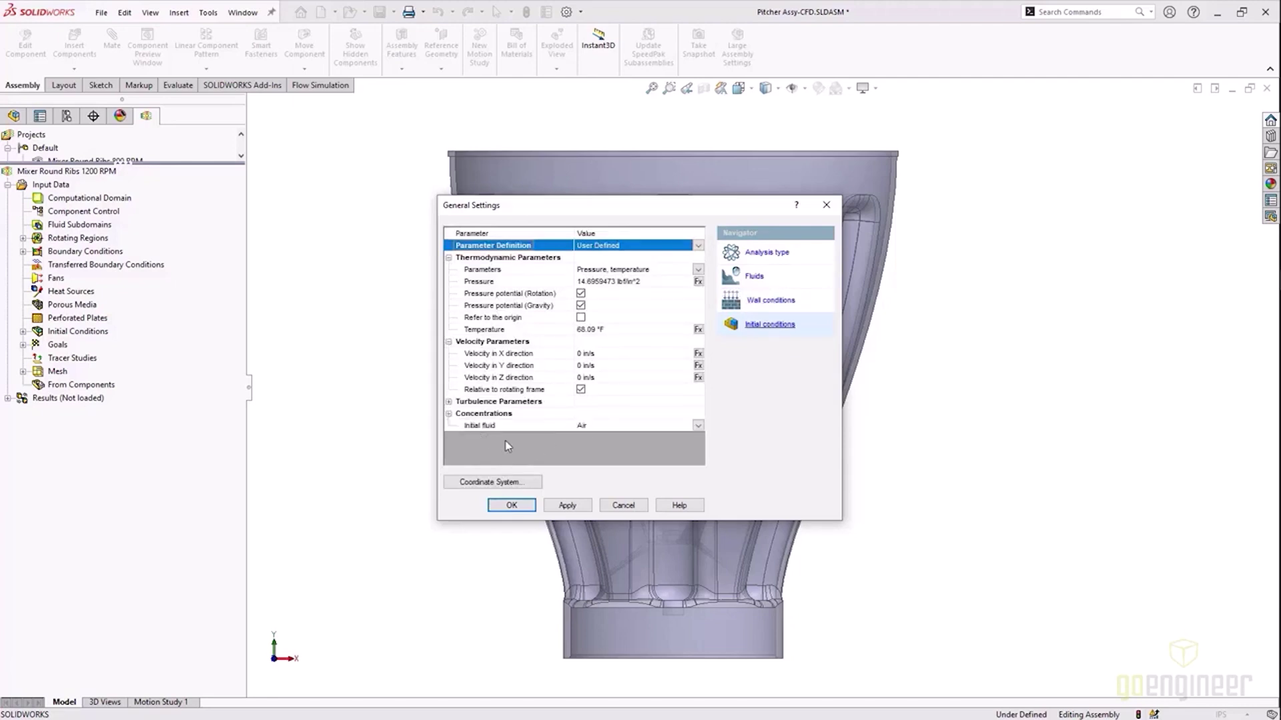
click(521, 506)
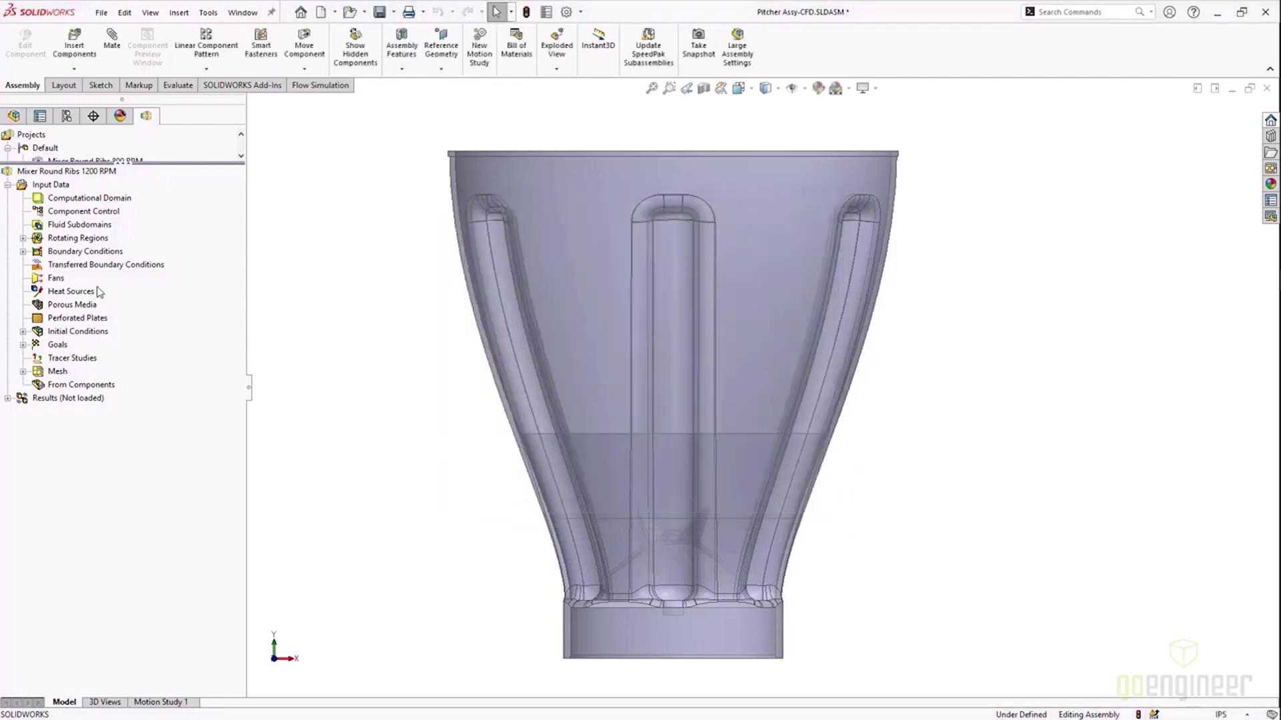
Inspect Rotating Region 1's definition, spinning the blade at -1200 RPM, and cancel without changes.
click(24, 238)
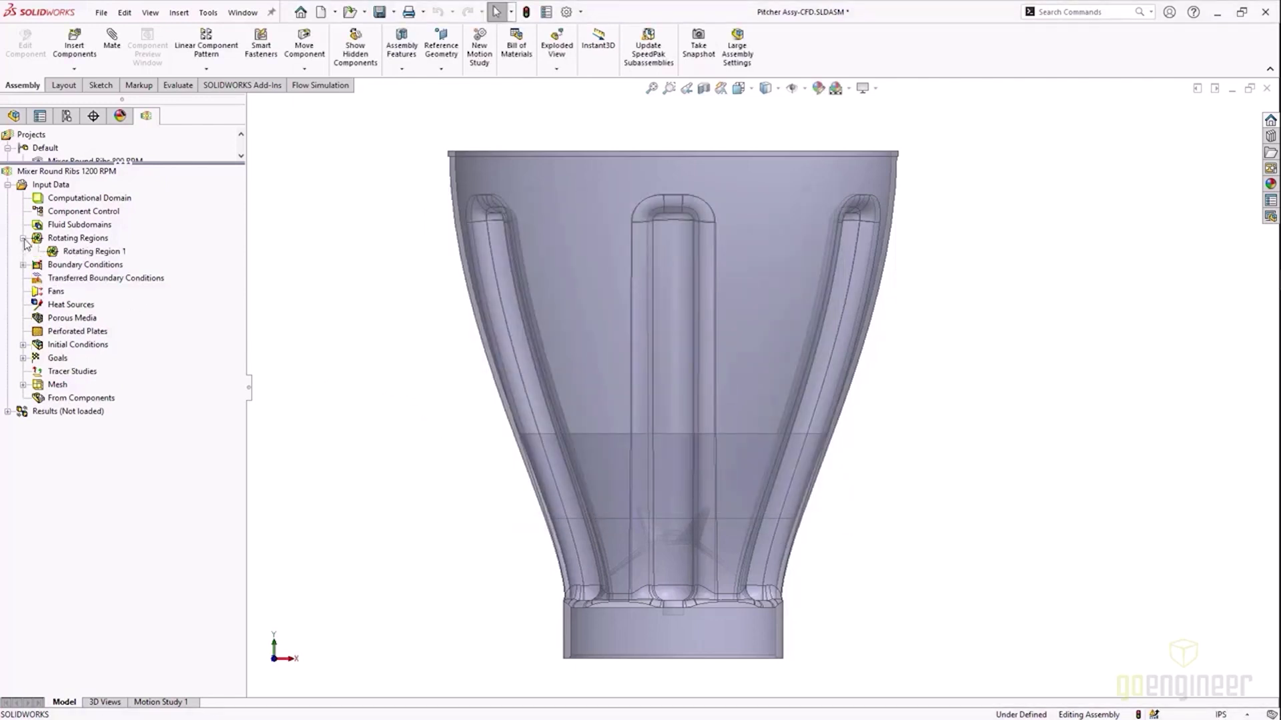
click(90, 252)
right_click(88, 252)
click(122, 267)
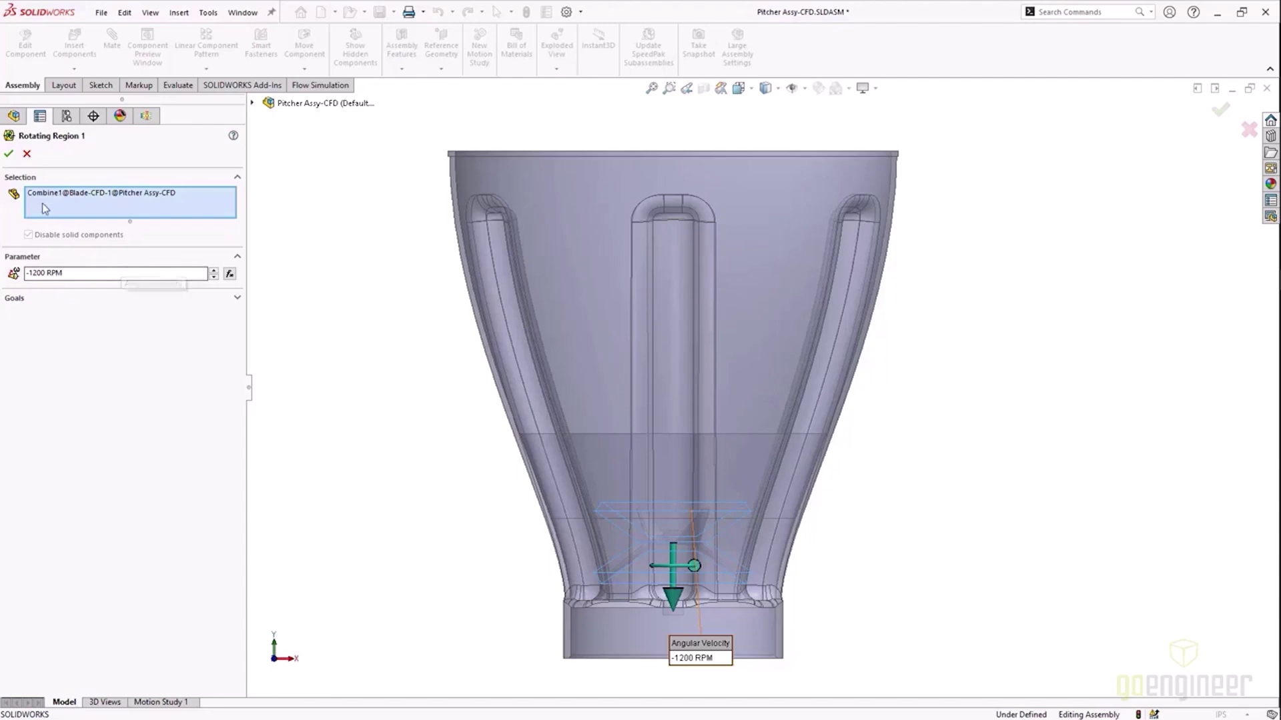
click(27, 154)
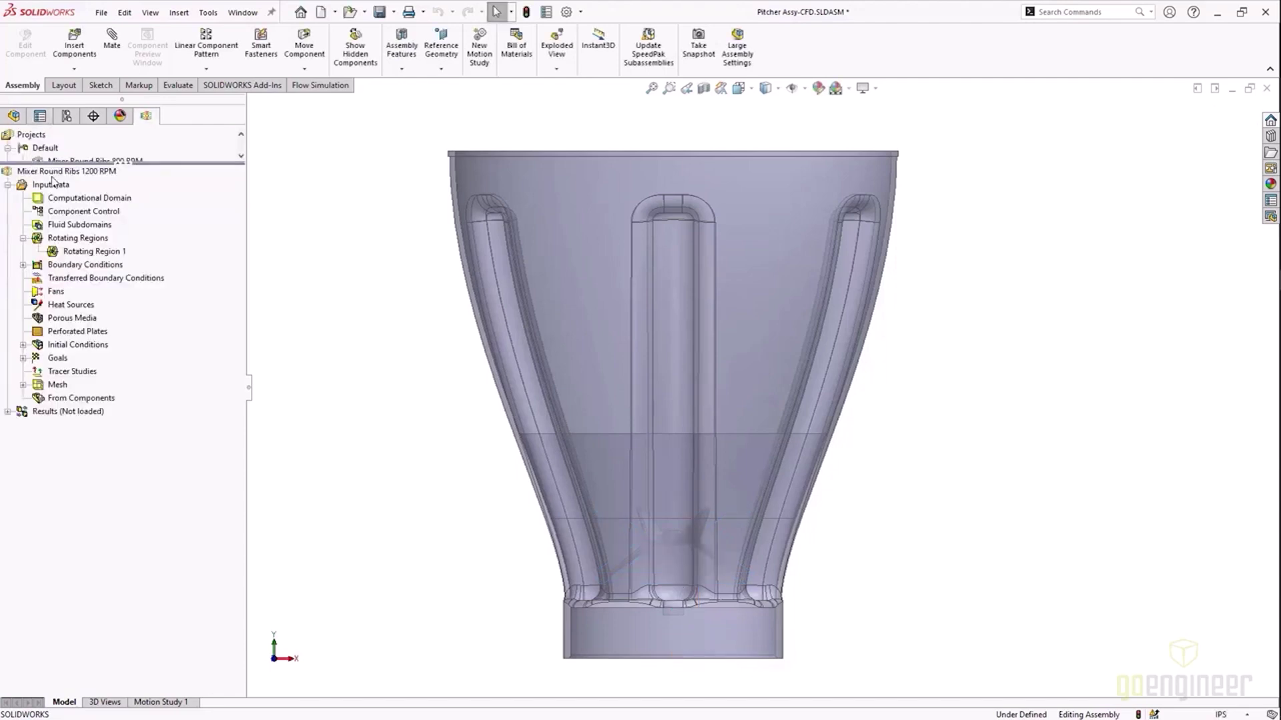
Expand Boundary Conditions to reveal Environment Pressure 1 without editing it.
click(24, 265)
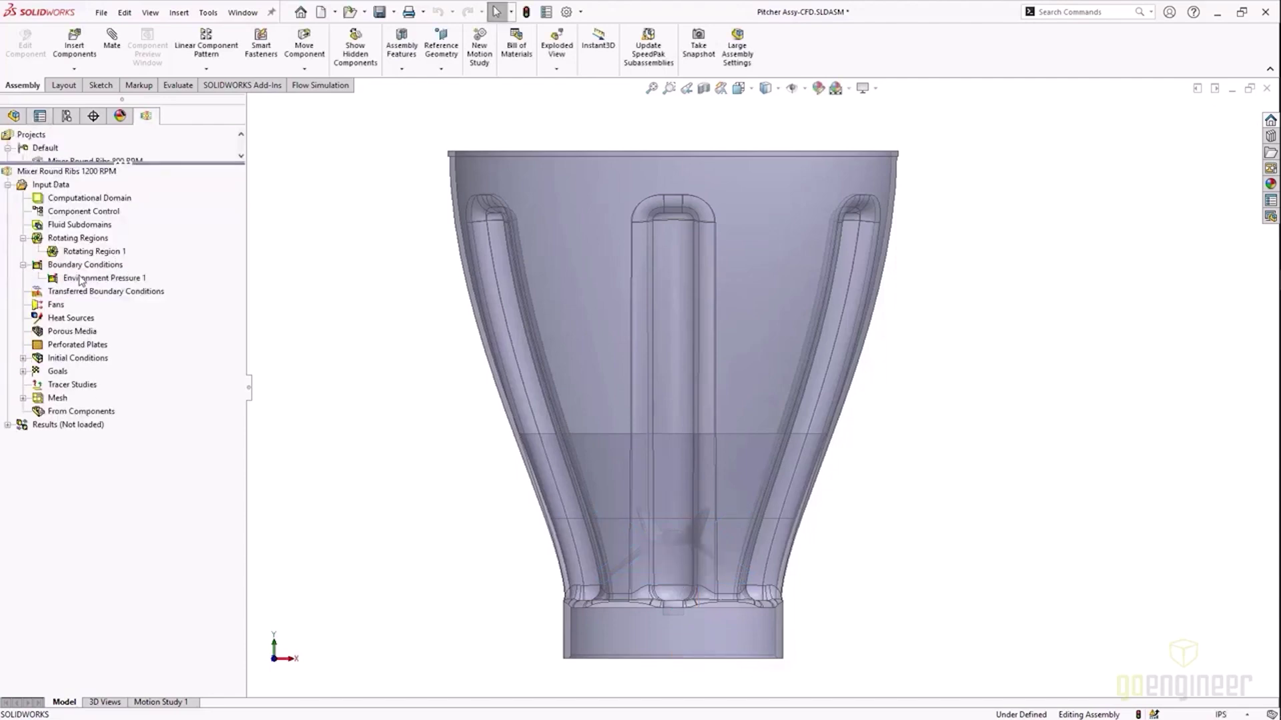
right_click(79, 279)
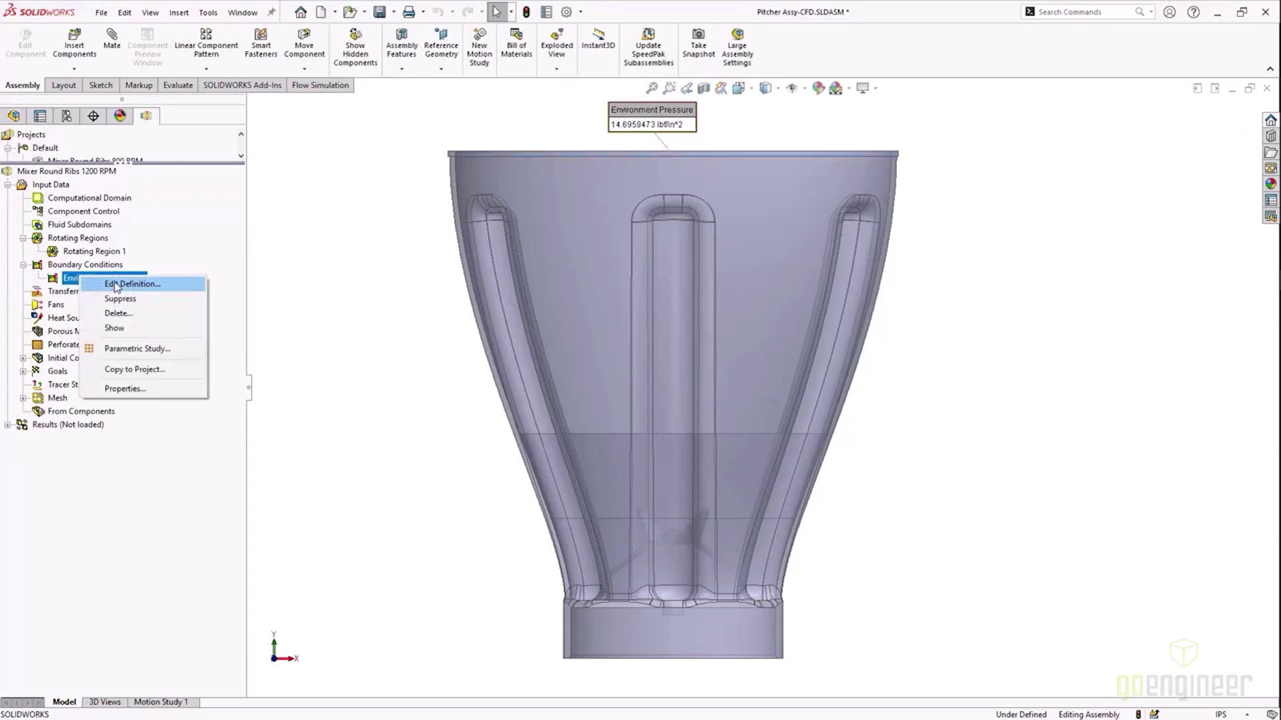
click(306, 318)
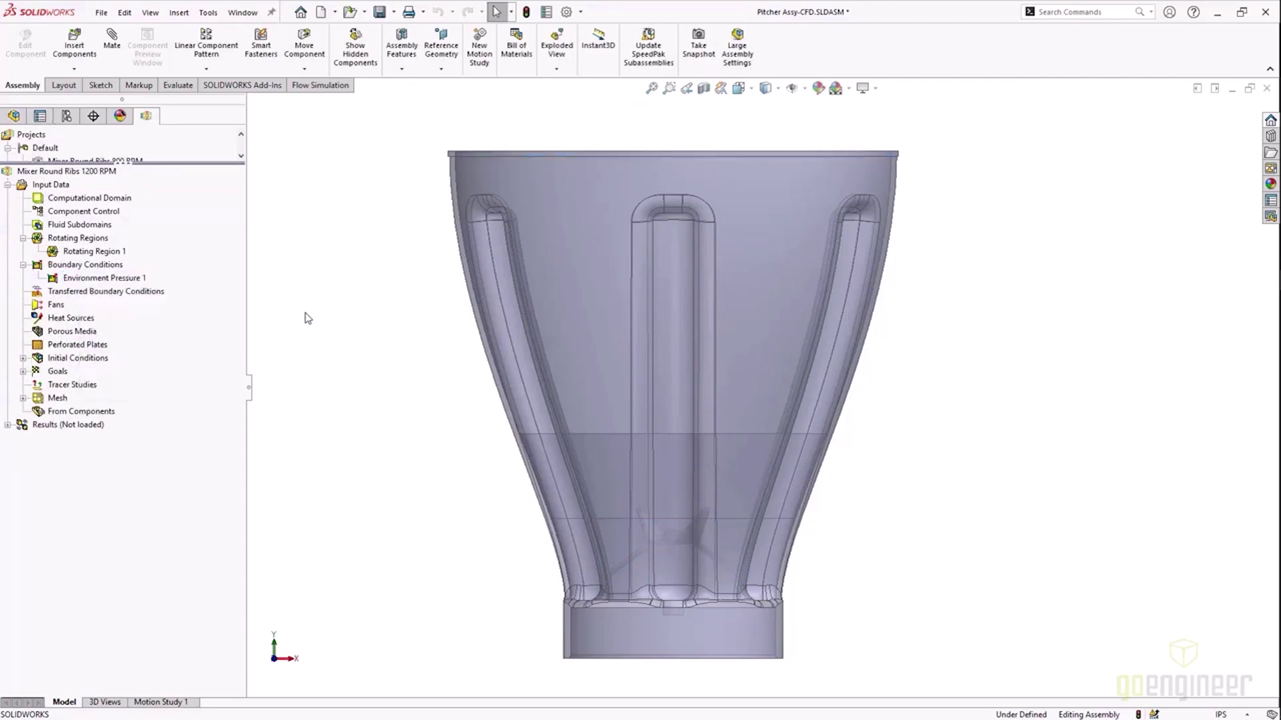
Review the definitions of Initial Condition 1 and Initial Condition 2, closing each unchanged.
click(24, 358)
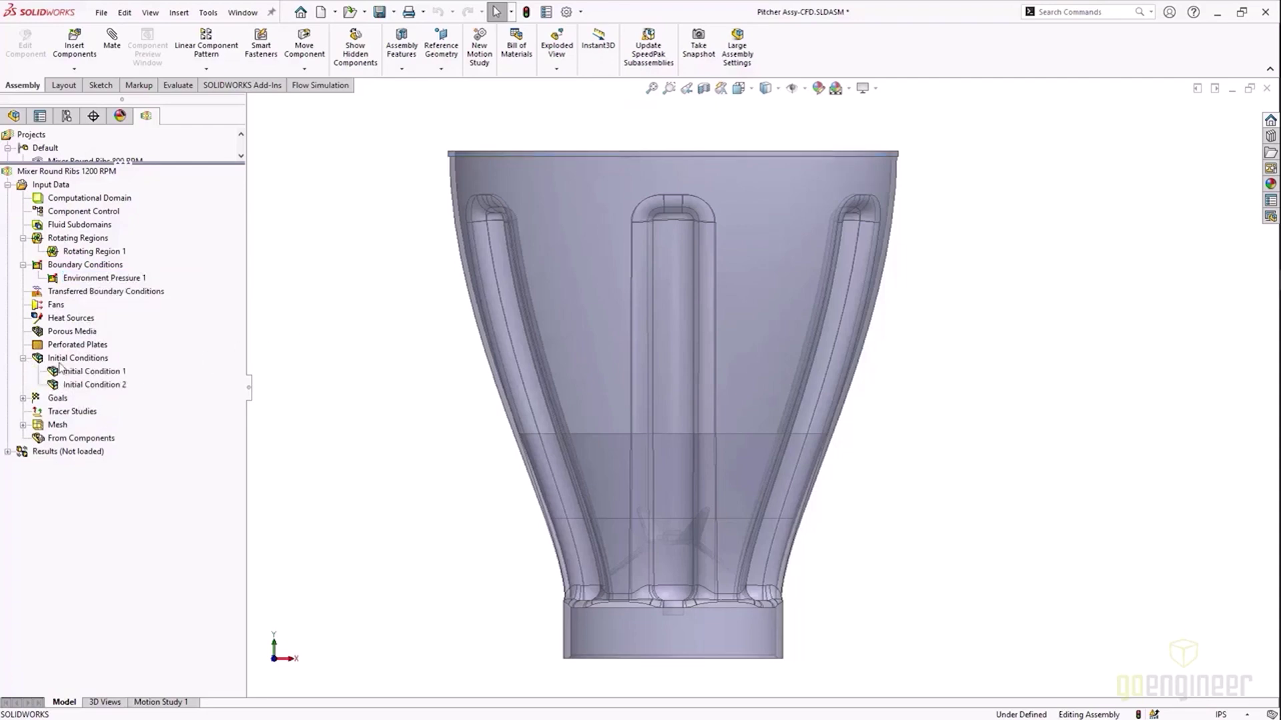
click(88, 373)
right_click(87, 372)
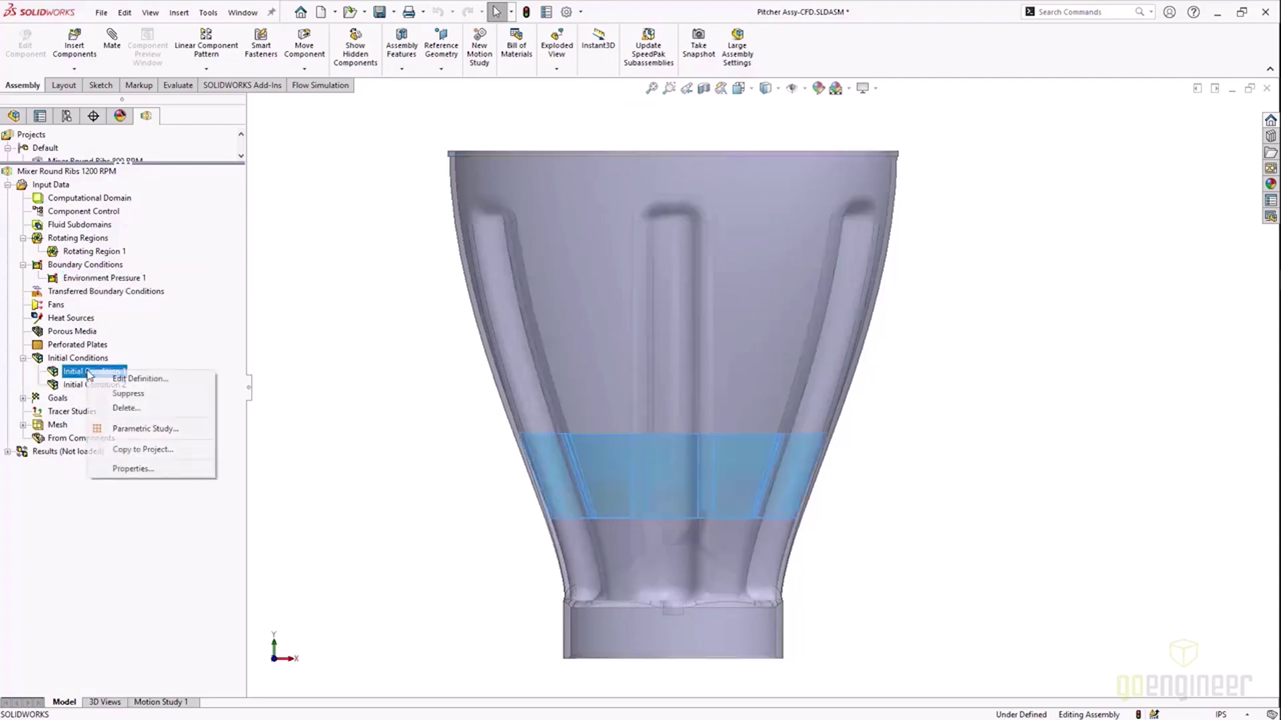
click(129, 380)
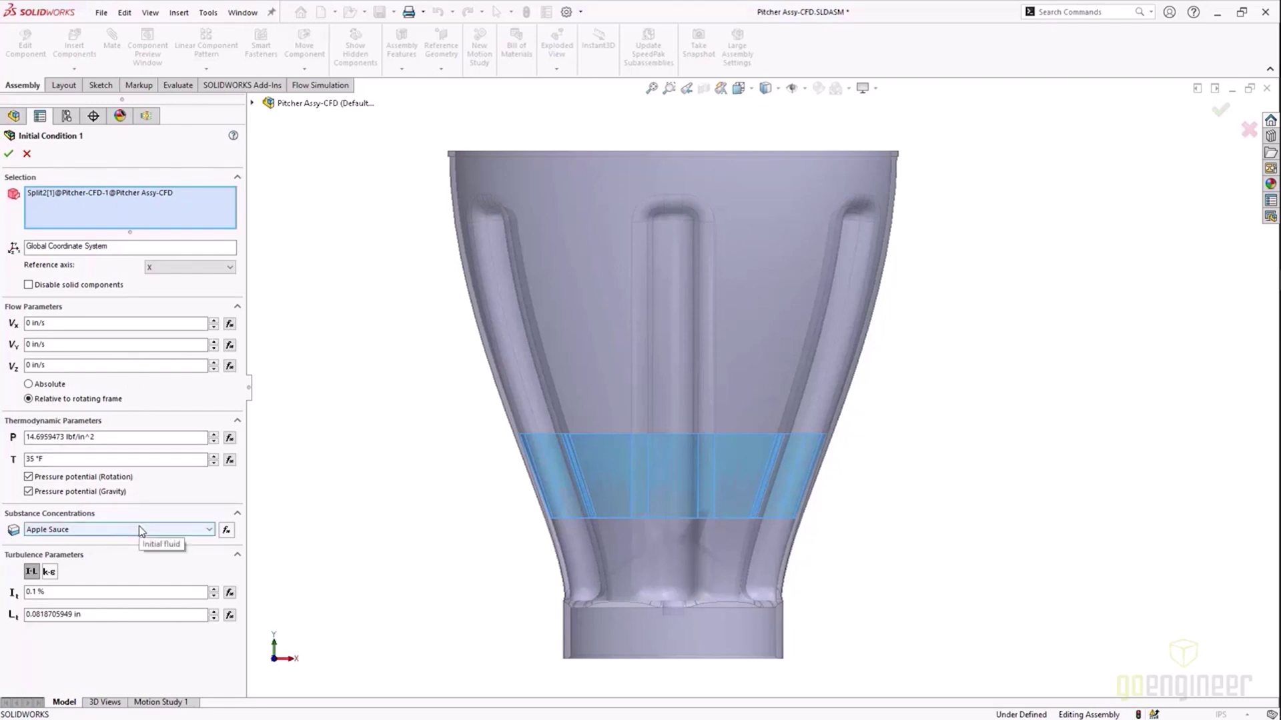
click(9, 156)
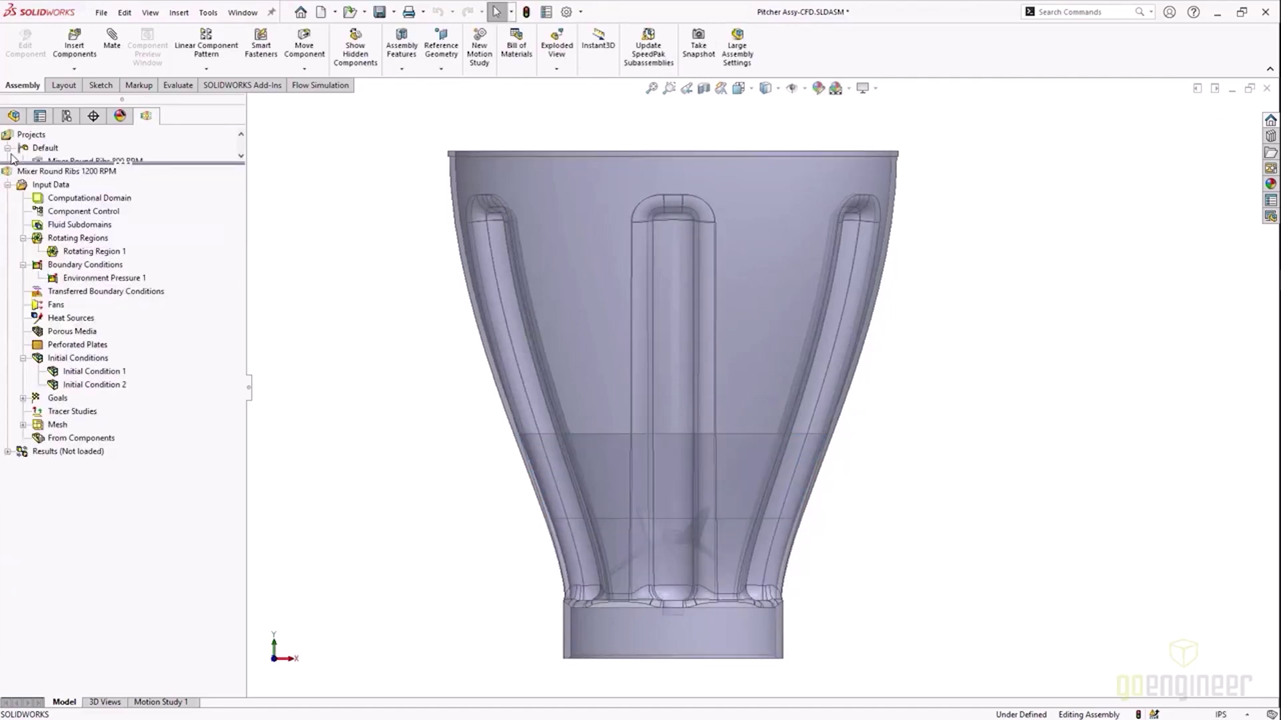
right_click(109, 392)
click(137, 399)
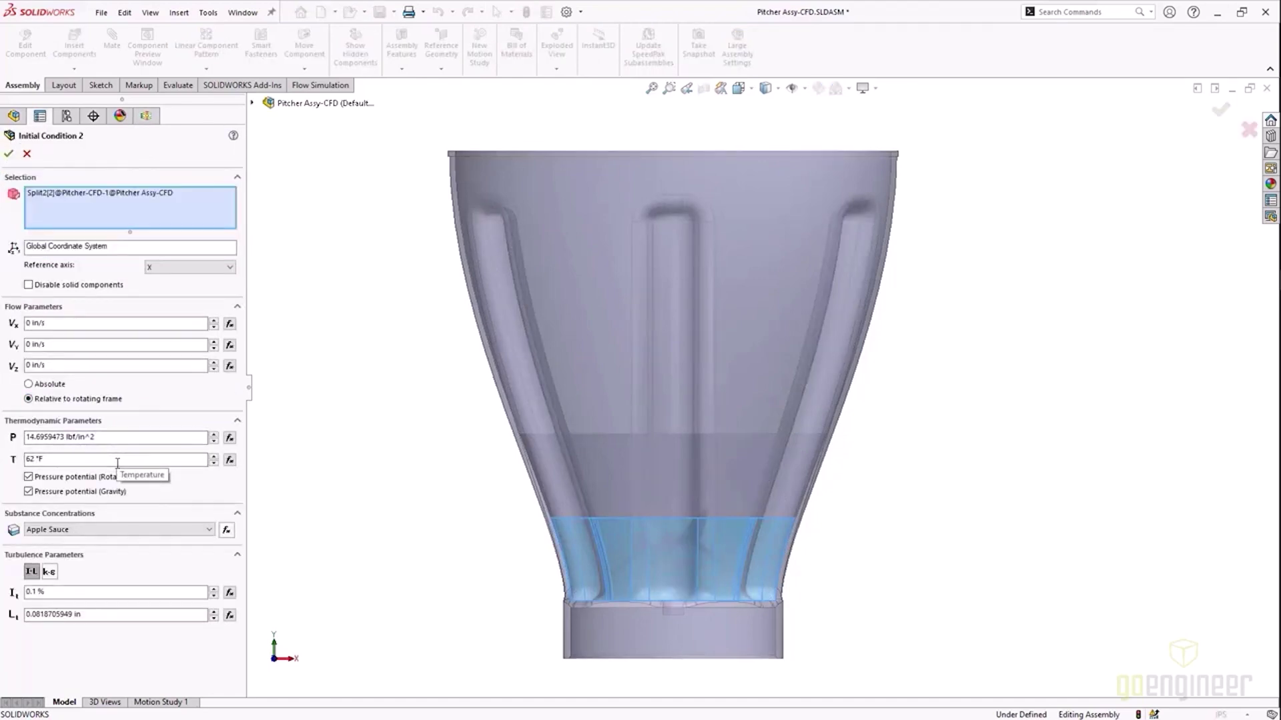
click(9, 155)
Highlight both average-temperature goal regions and the Local Mesh 1 region in the model.
click(23, 399)
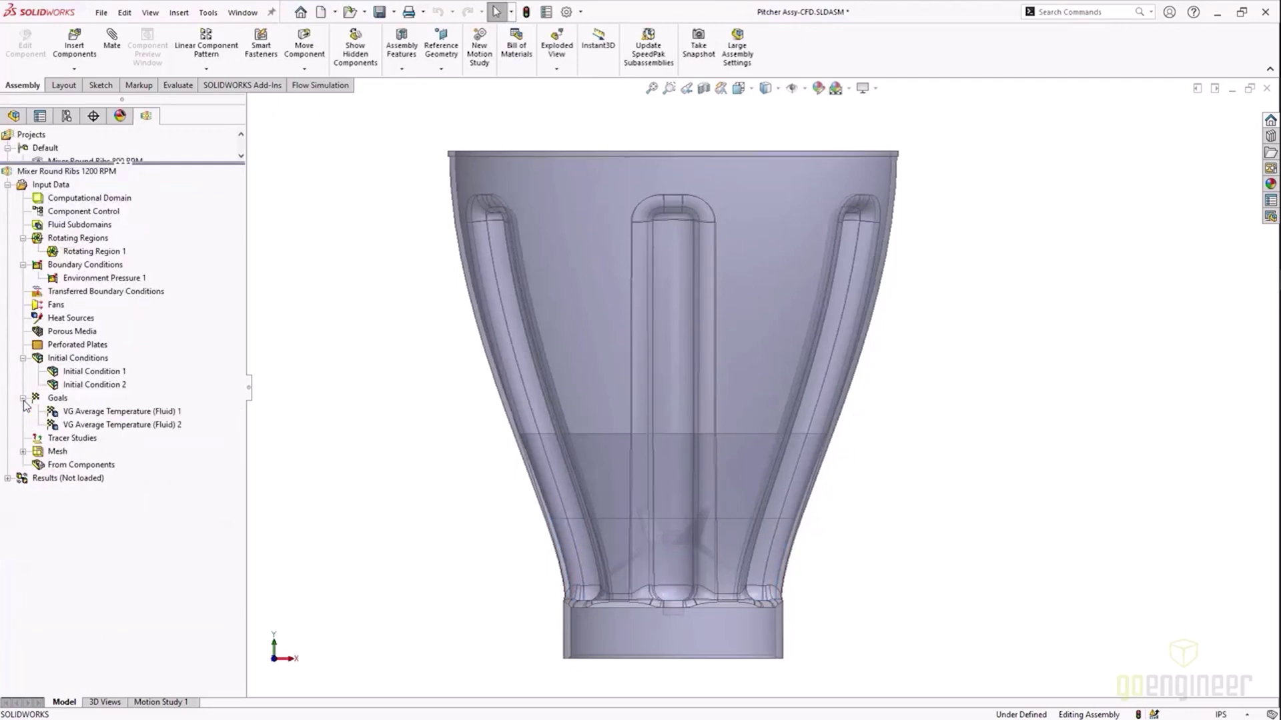
click(112, 412)
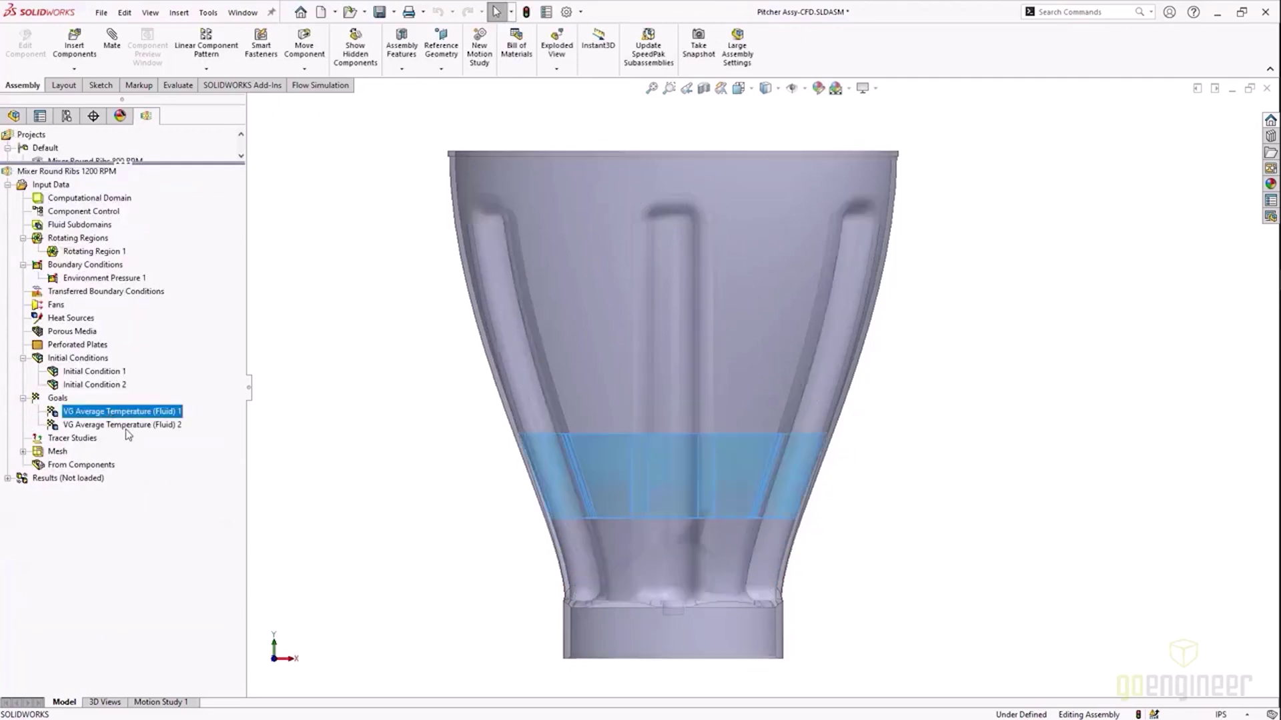
click(126, 426)
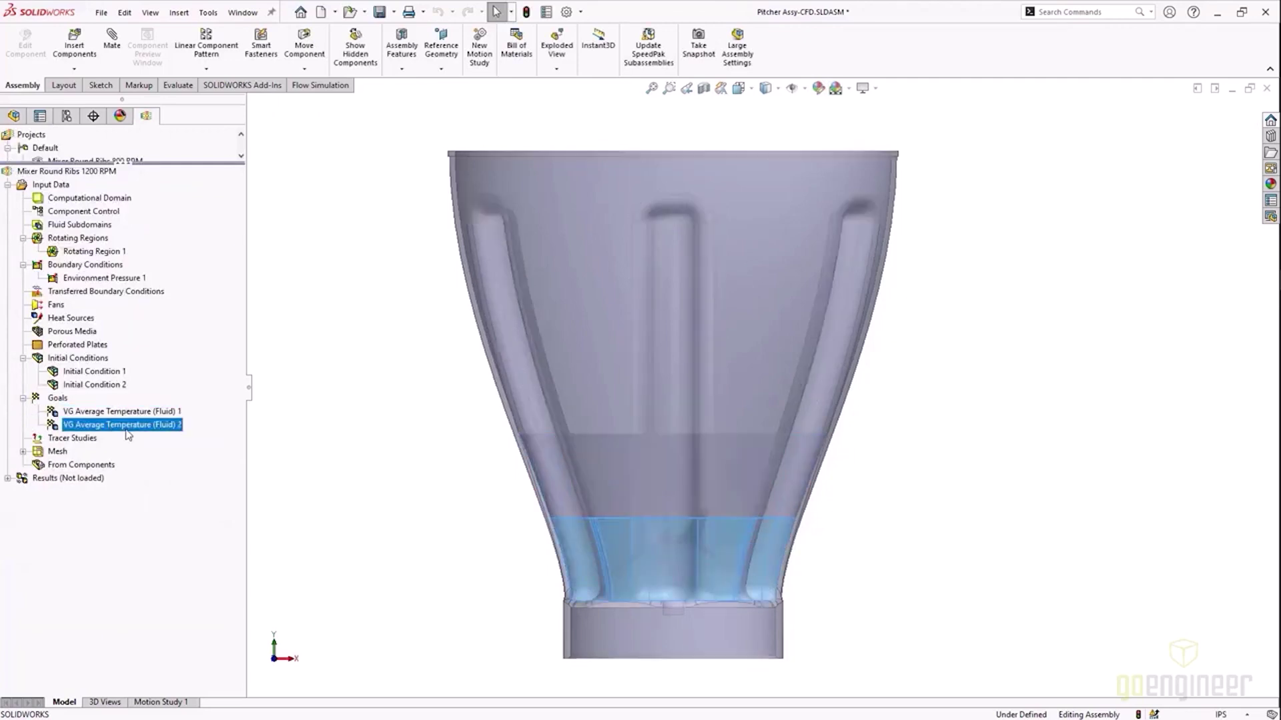
click(24, 453)
click(86, 479)
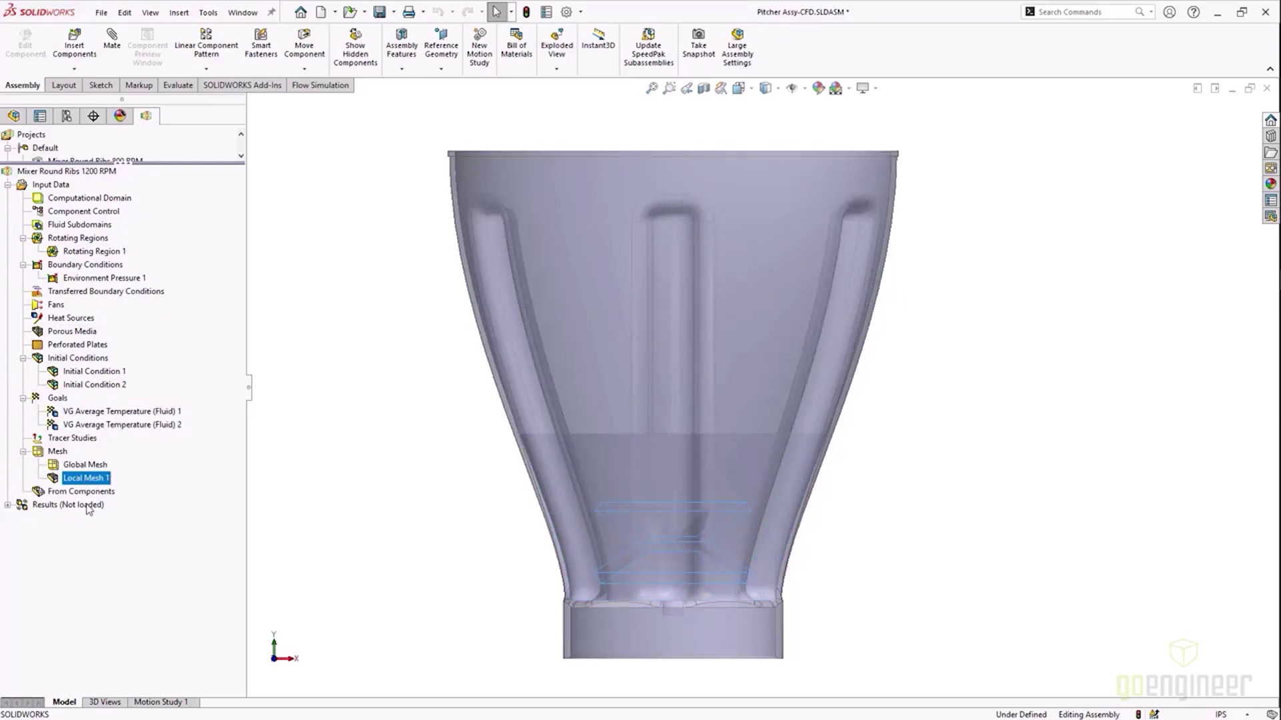
right_click(87, 505)
Load the results and create Cut Plot 3 showing the fluid mesh on the Front Plane.
click(117, 517)
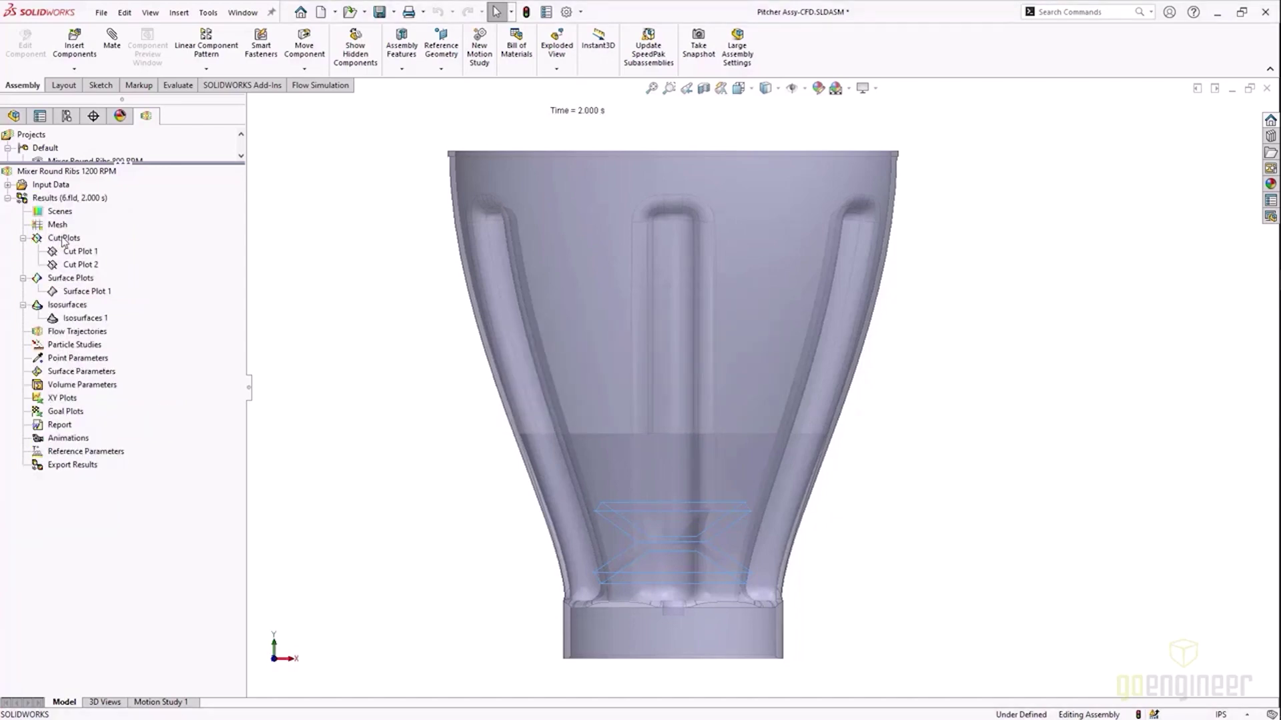
right_click(70, 239)
click(105, 246)
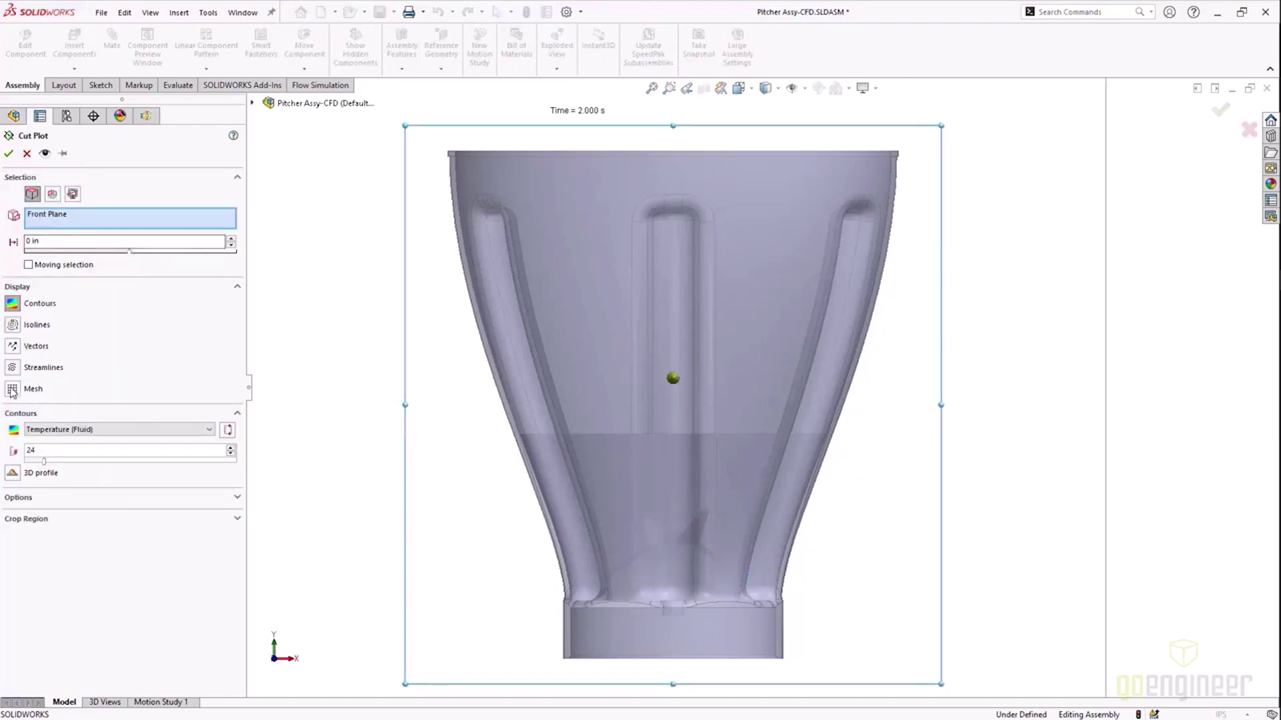
click(12, 304)
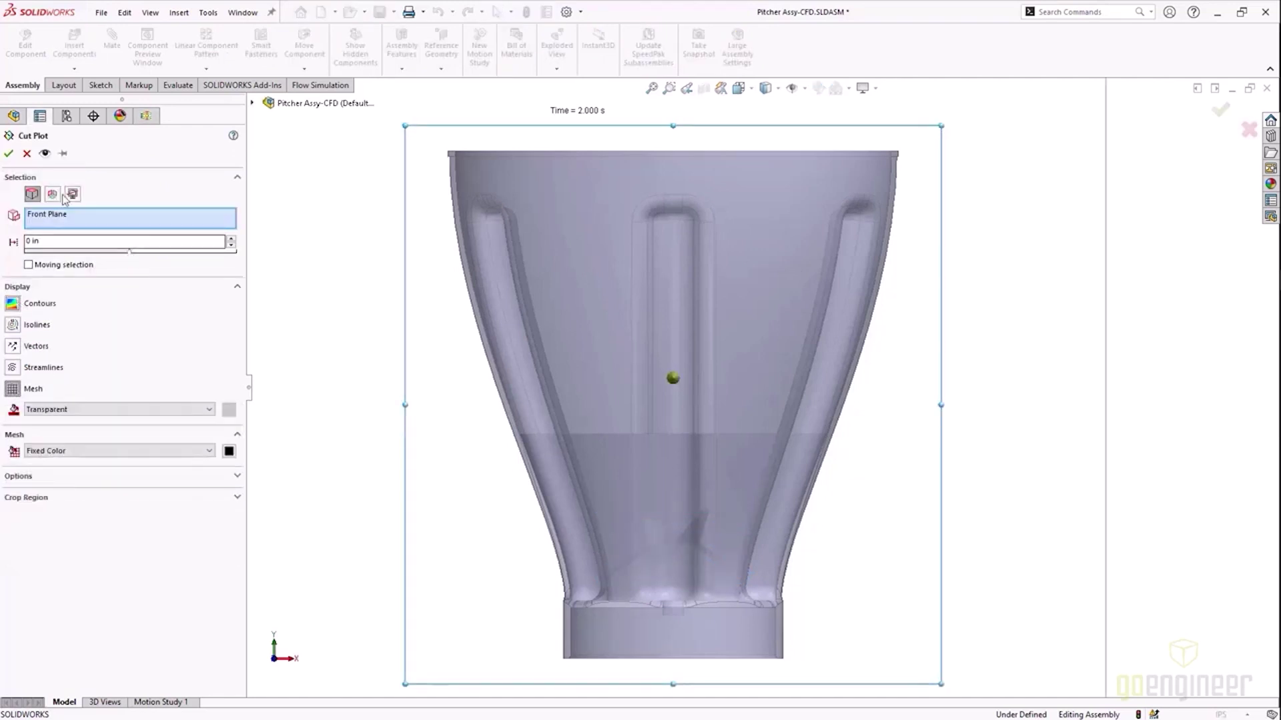
click(46, 157)
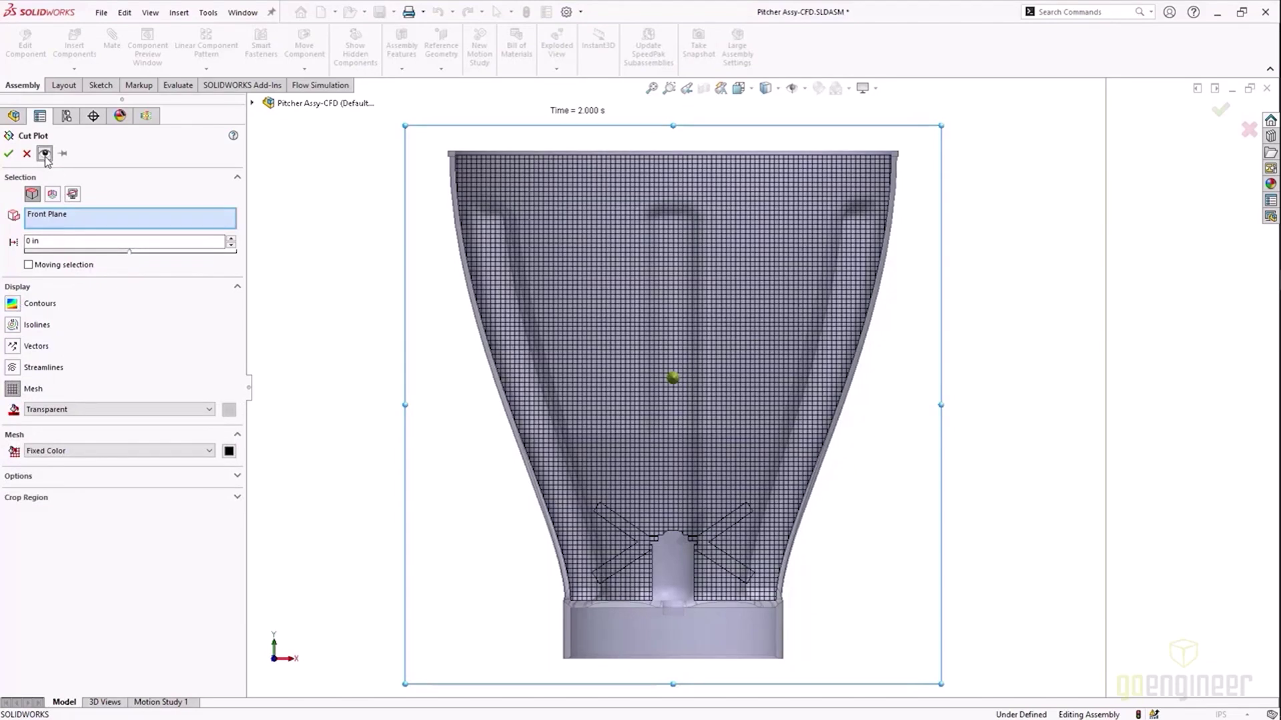
click(8, 153)
middle_drag(389, 503, 423, 463)
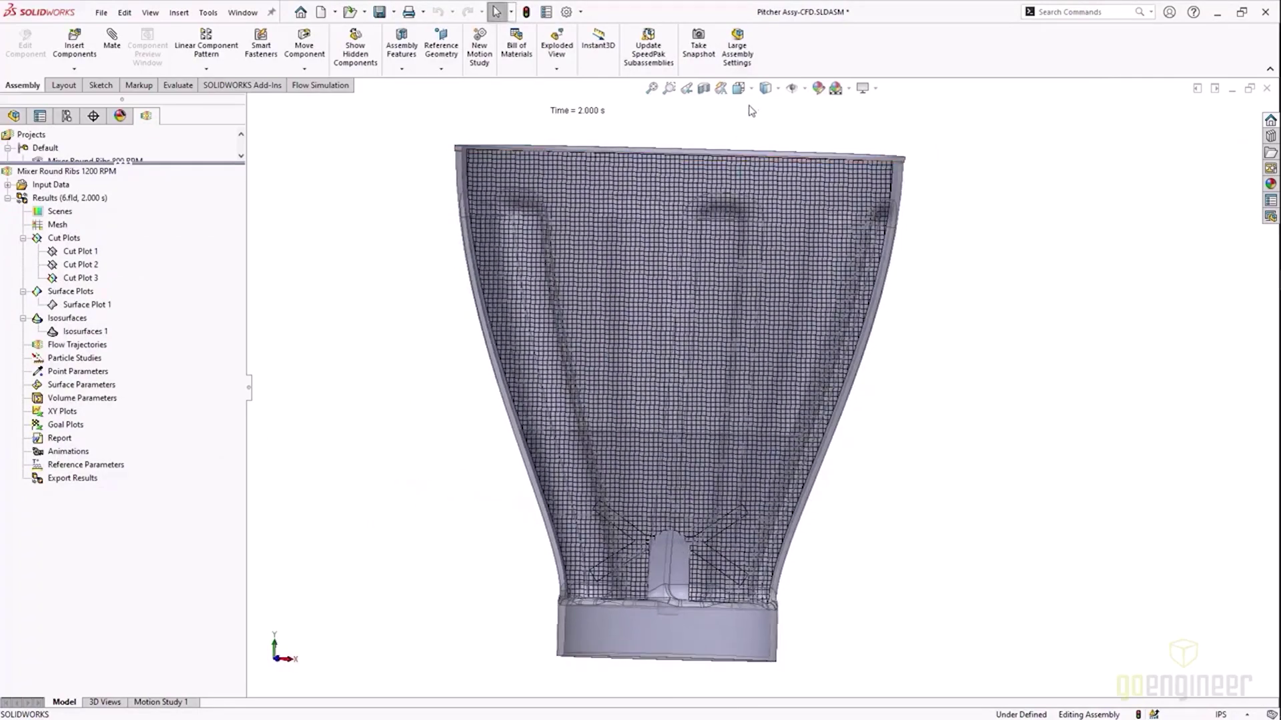
Switch to the Normal To view and clear and hide mesh Cut Plot 3.
click(738, 88)
click(815, 142)
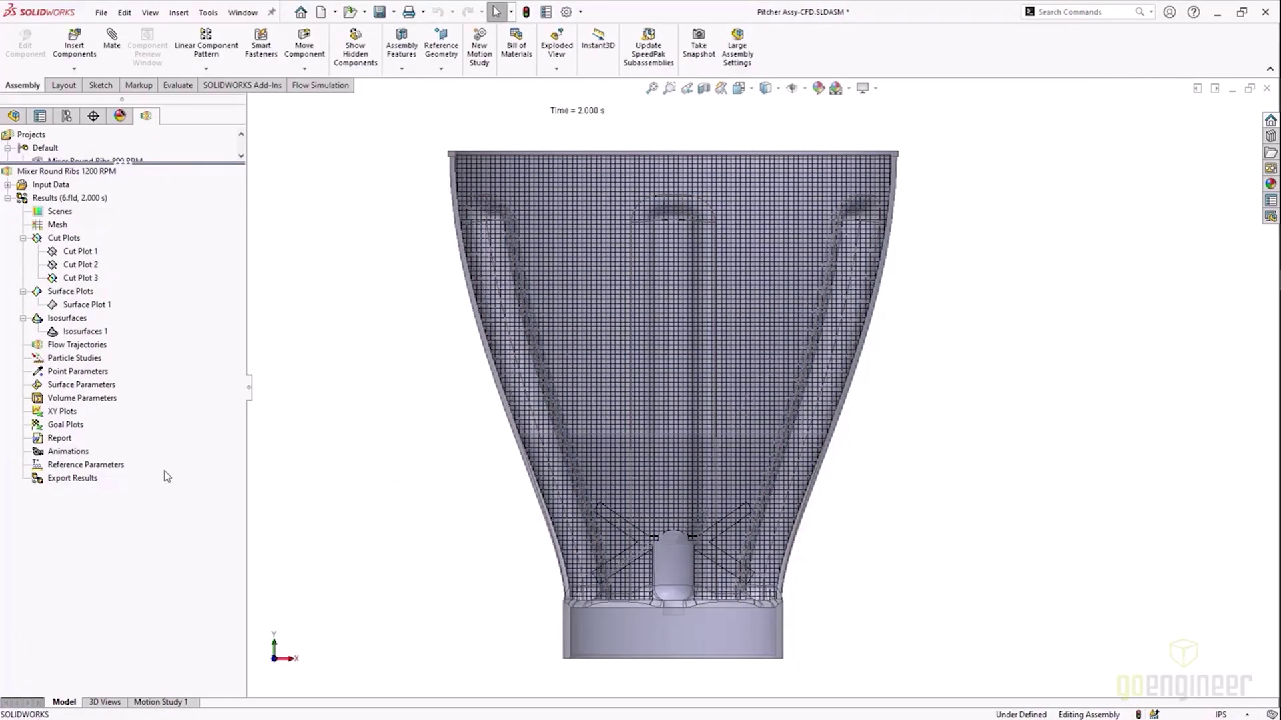
right_click(80, 277)
click(130, 320)
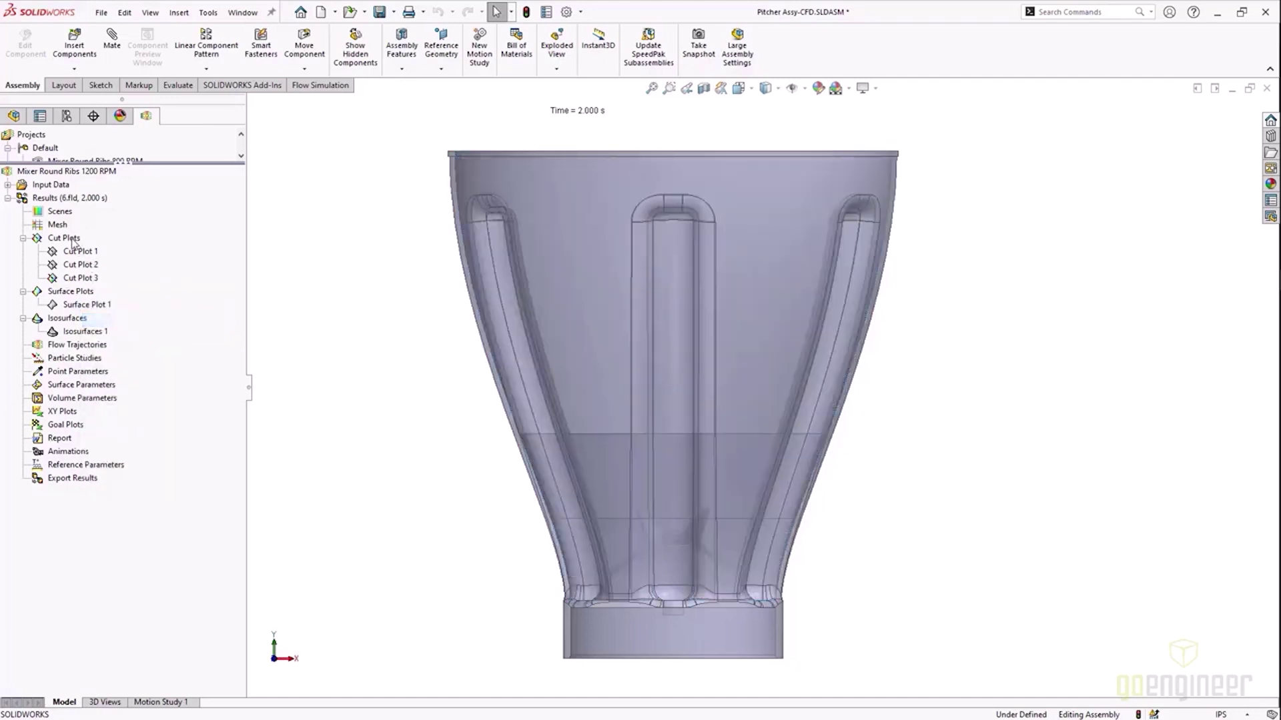
Preview a new Front Plane cut plot of Immiscible Apple Sauce in fixed red.
right_click(82, 241)
click(98, 249)
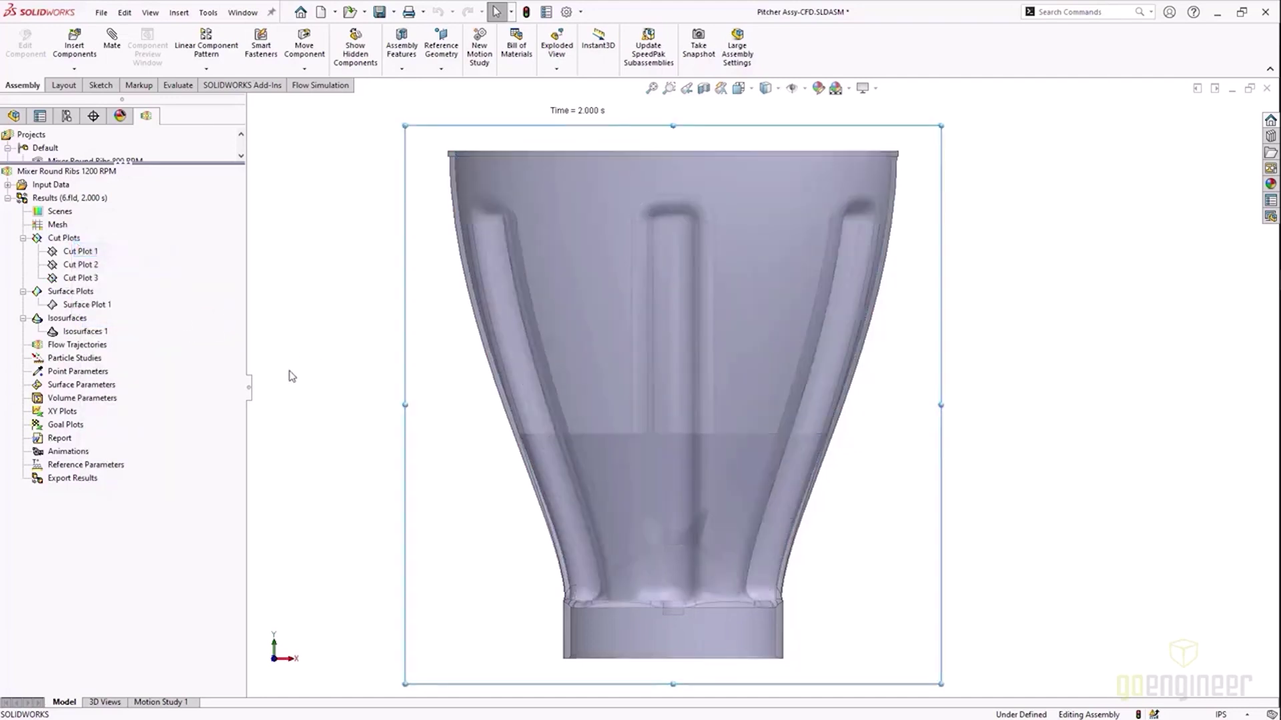
click(117, 431)
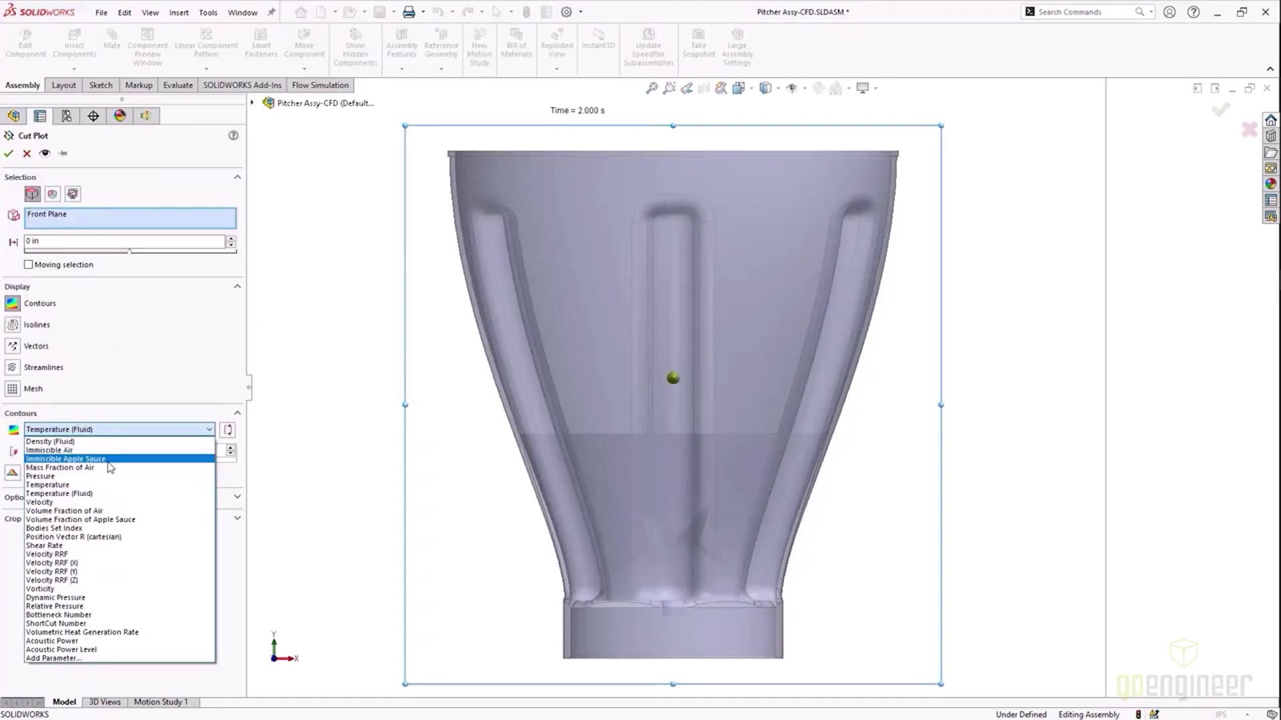
click(108, 459)
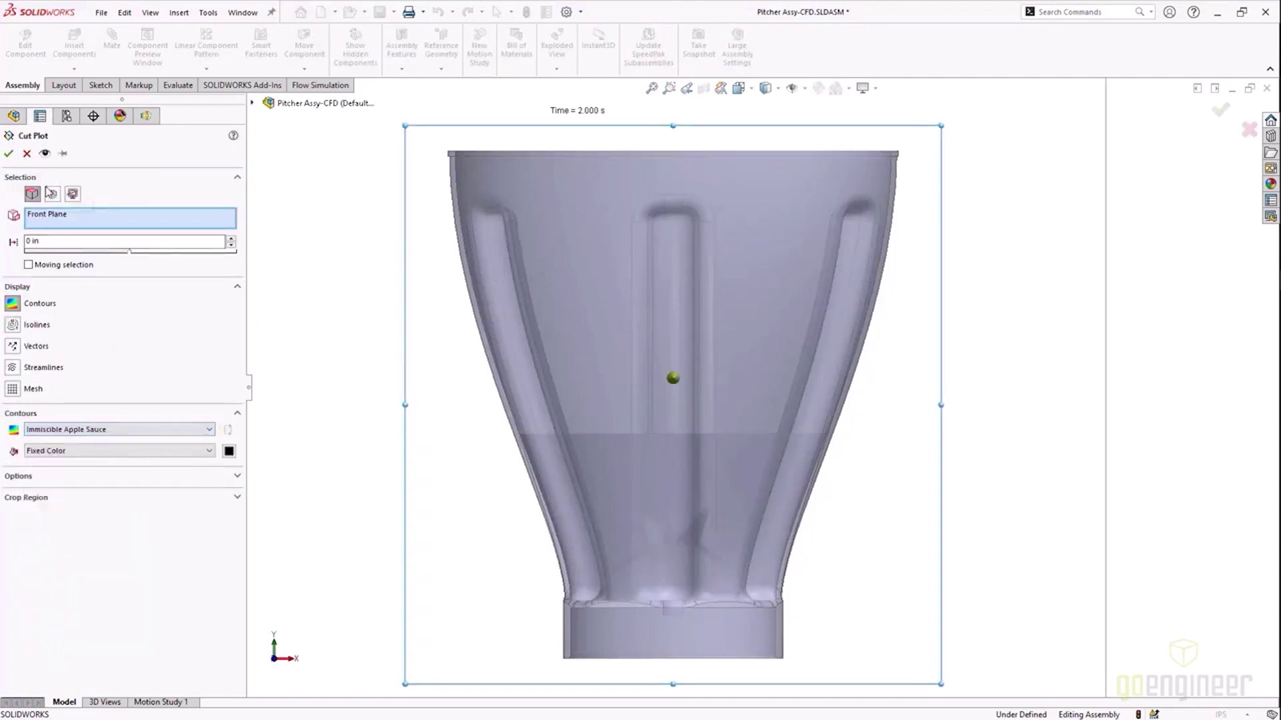
click(229, 451)
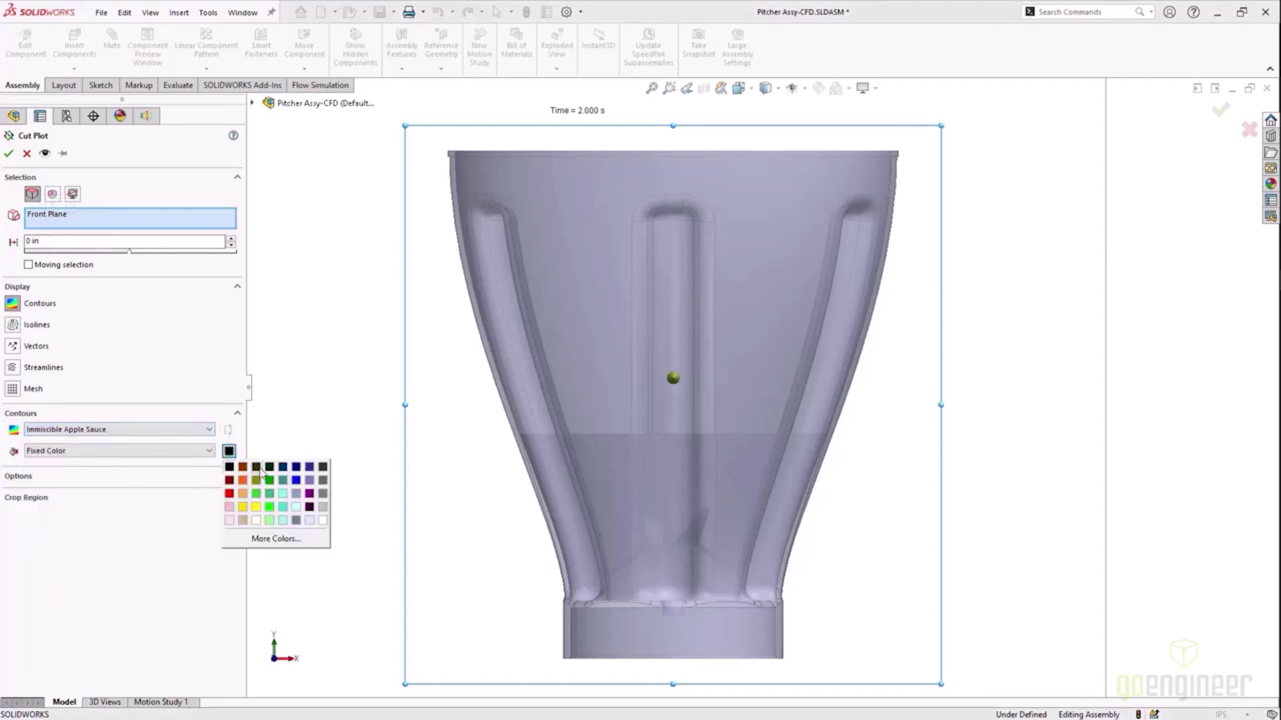
click(229, 494)
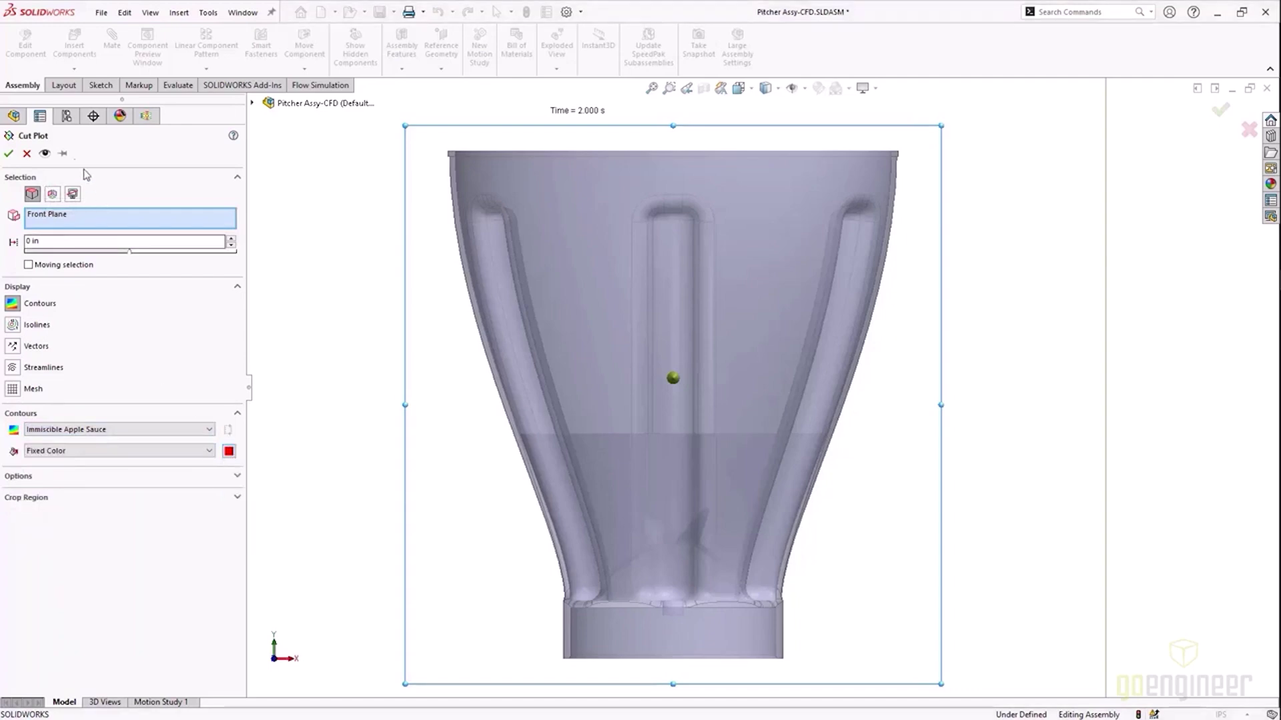
click(44, 153)
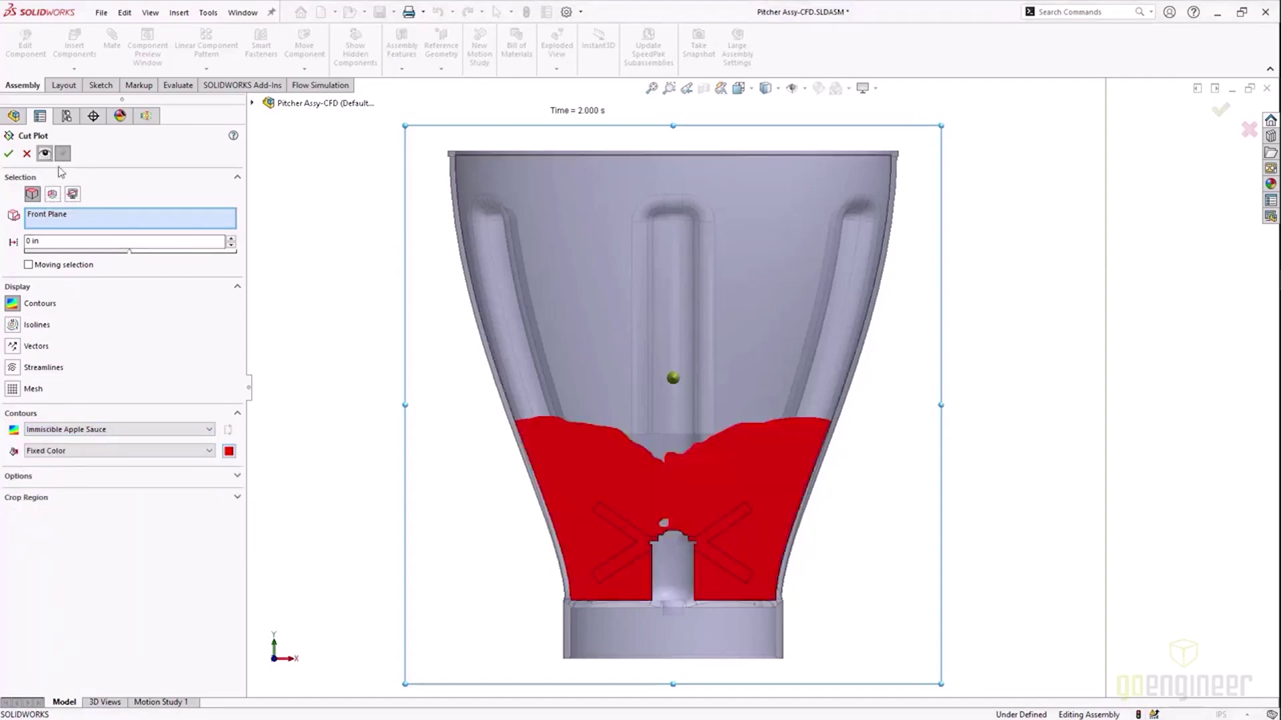
Confirm Cut Plot 4, briefly review its settings, then hide the red apple sauce plot.
click(9, 154)
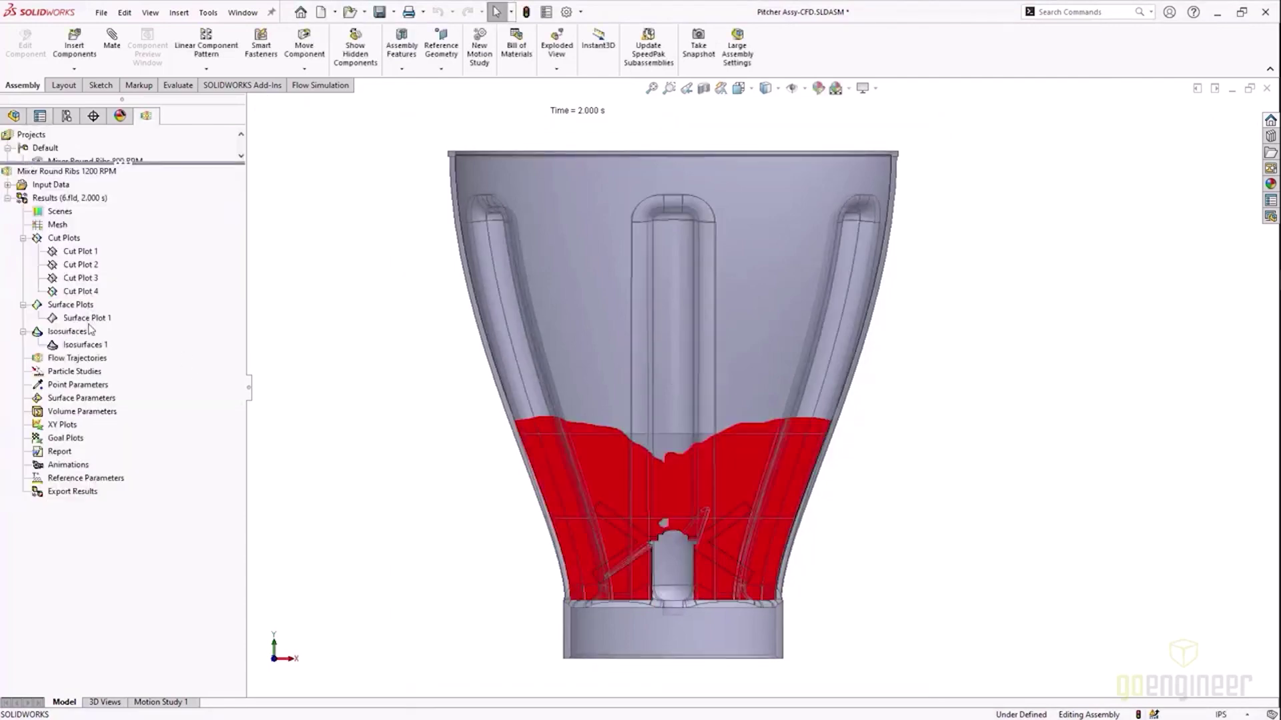
right_click(86, 292)
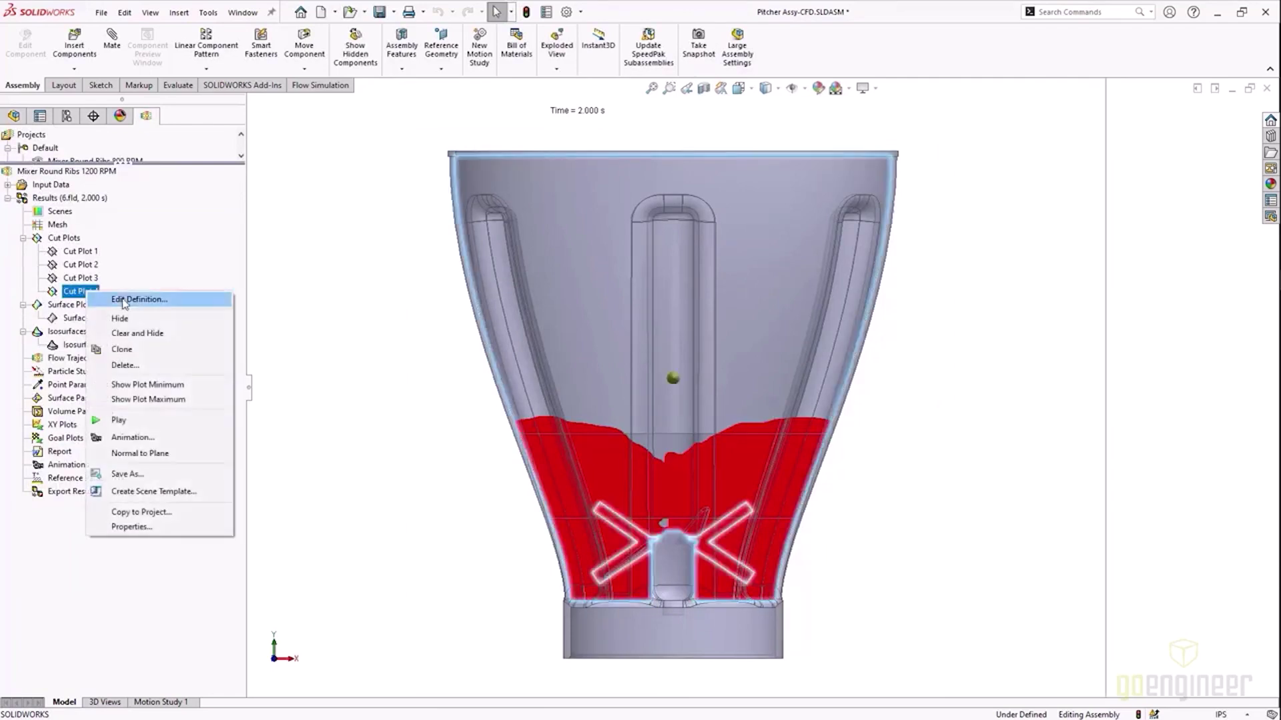
click(124, 300)
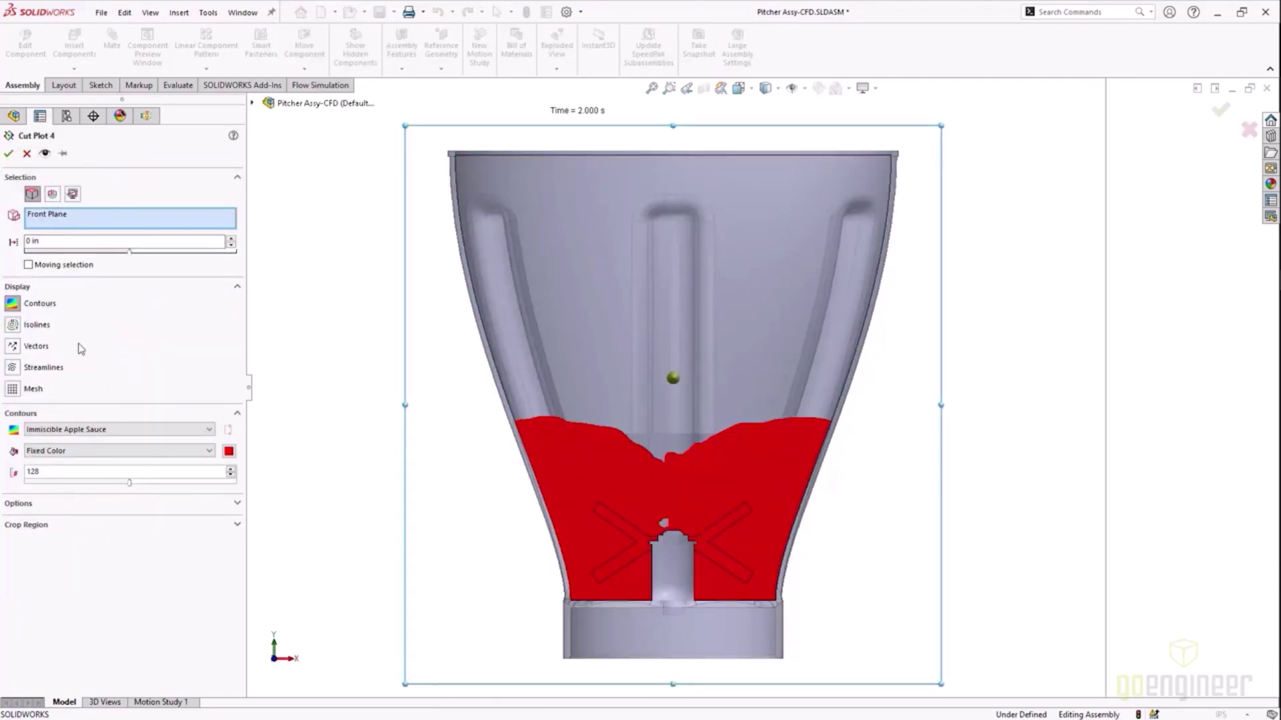
click(27, 153)
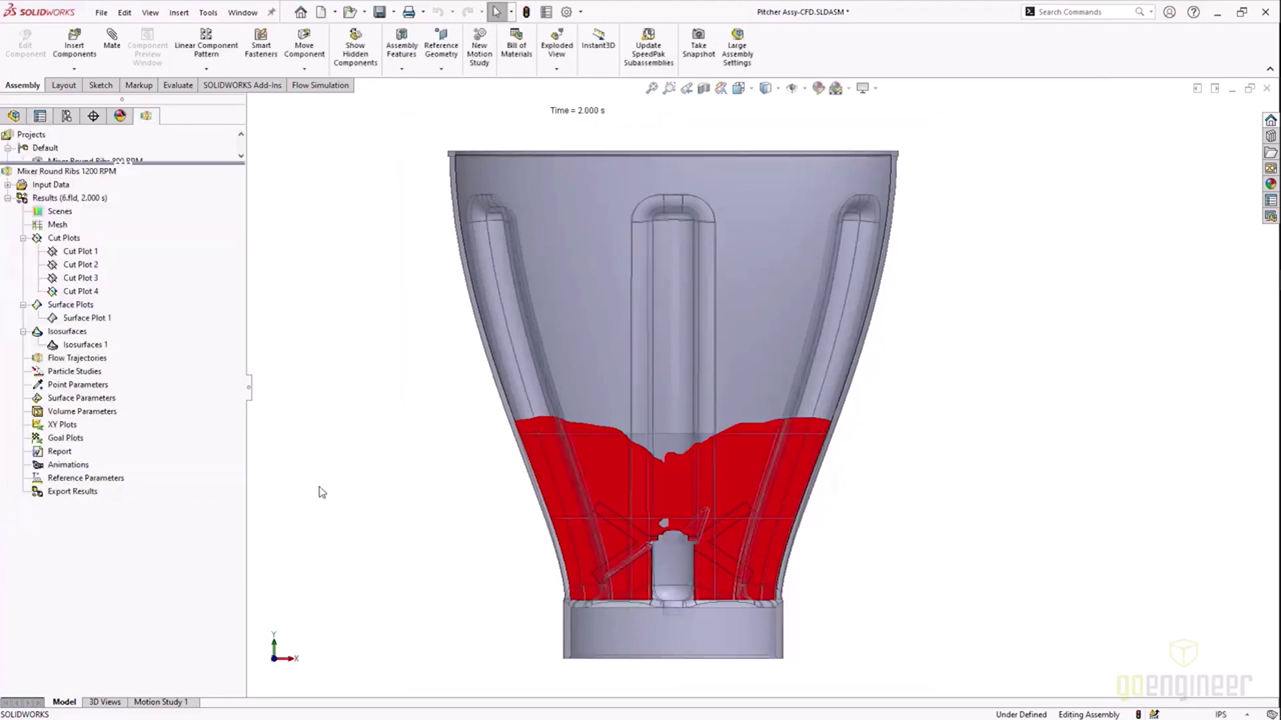
right_click(82, 296)
click(117, 318)
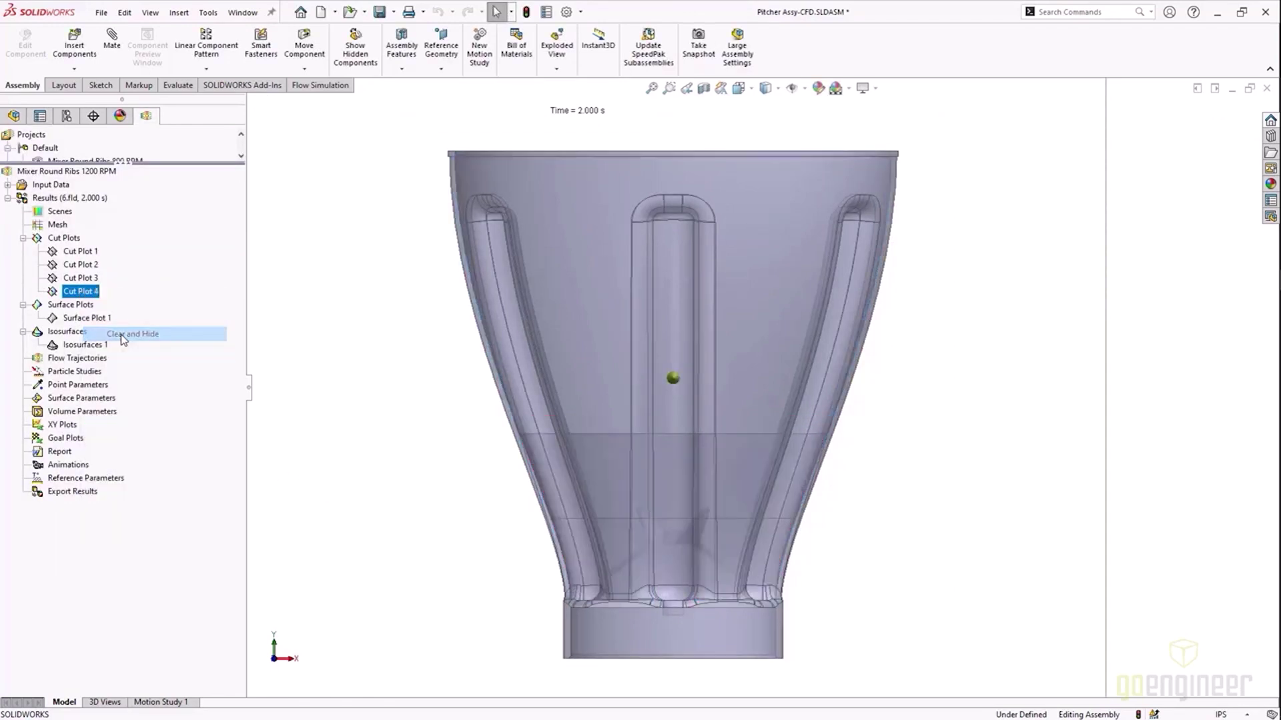
Show the velocity Cut Plot 2 and view the pitcher from the Top.
right_click(85, 266)
click(127, 289)
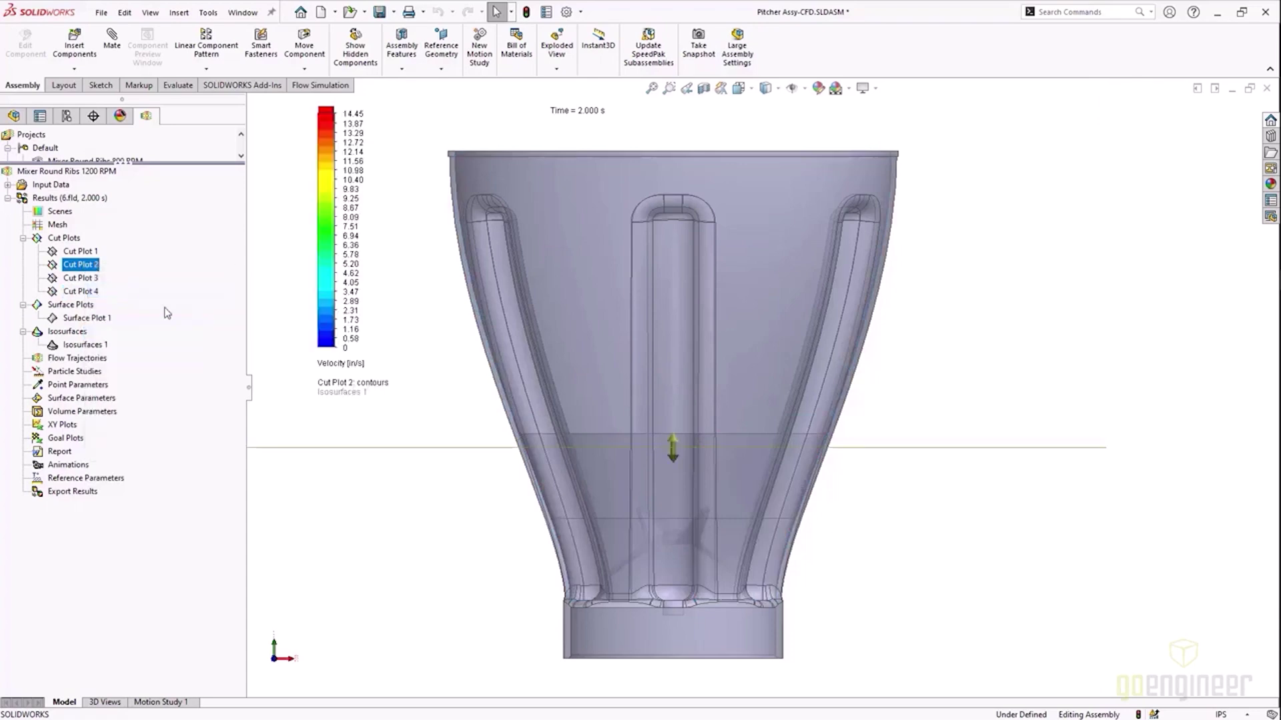
click(284, 410)
key(ctrl+5)
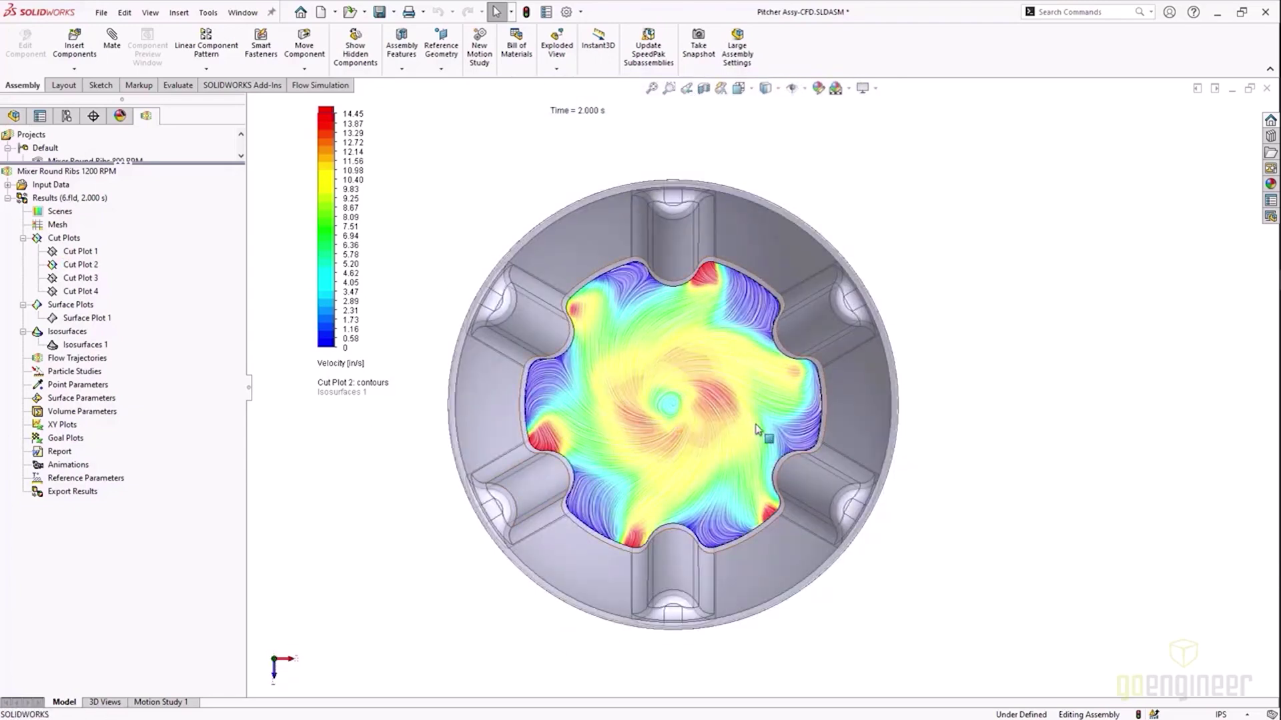
Probe the cut plot values, ending on the temperature plot at 45.02 °F.
click(324, 85)
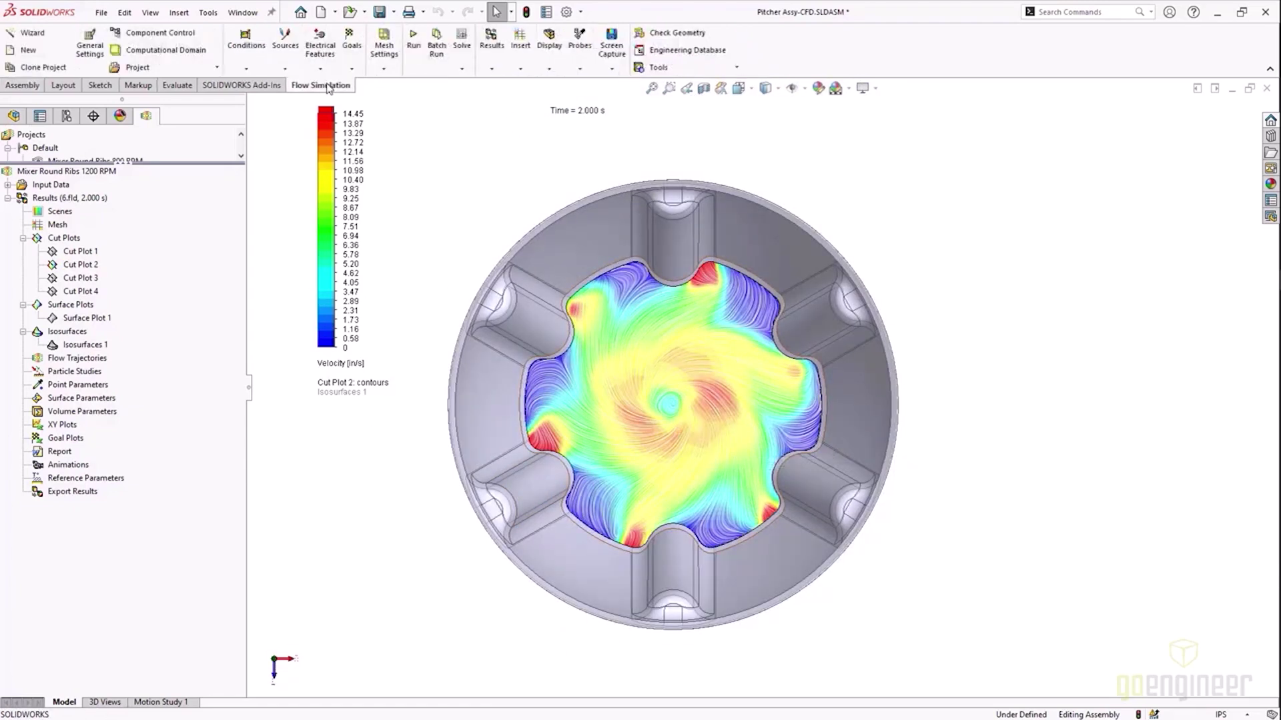
click(582, 46)
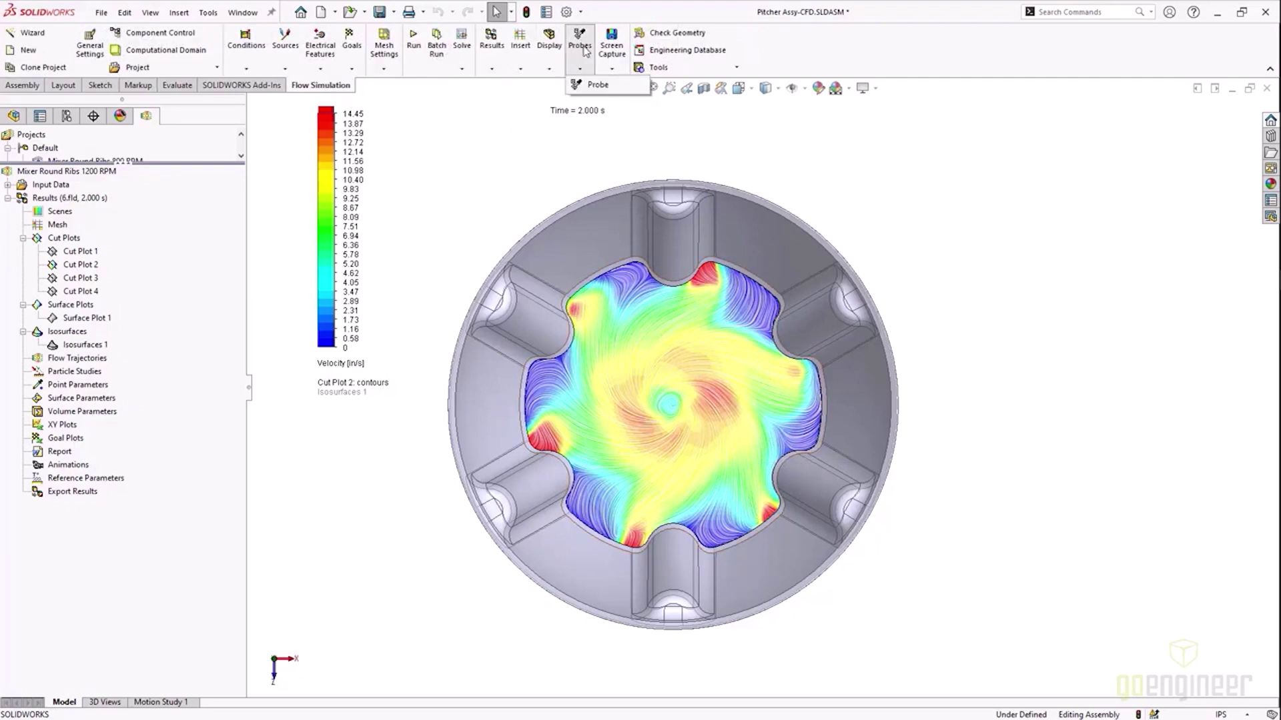
click(594, 80)
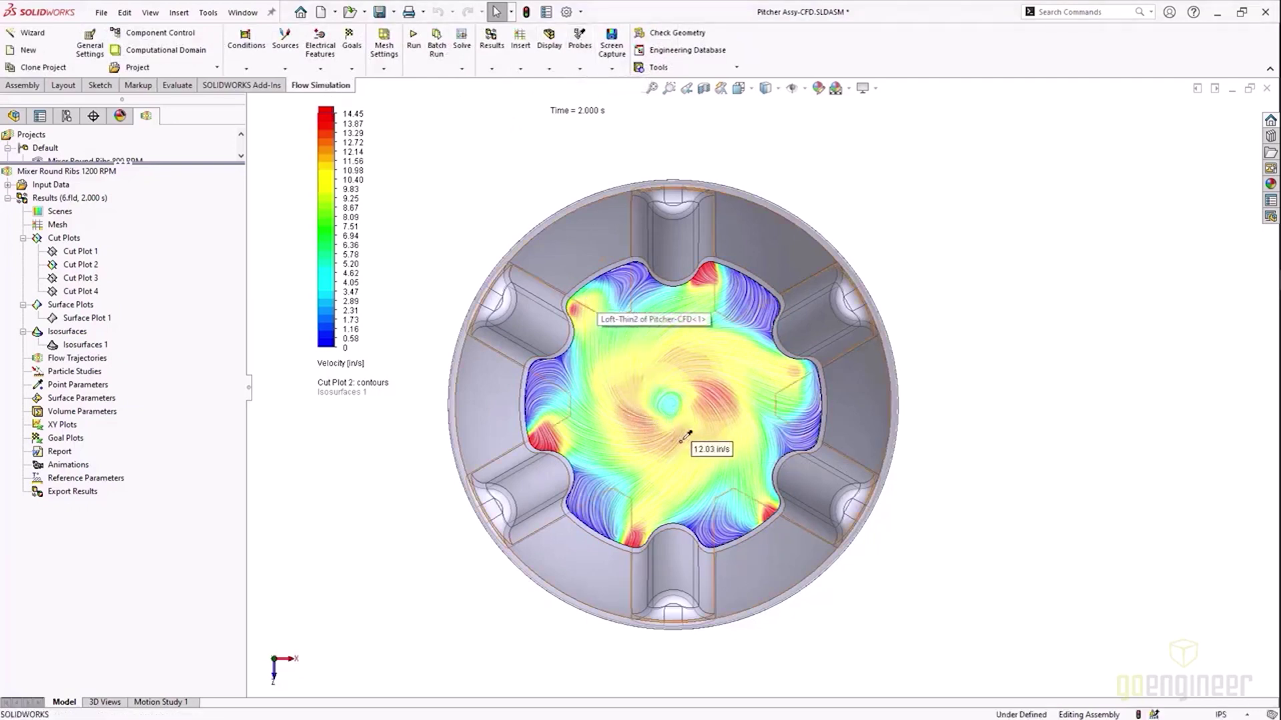
scroll(655, 537, down, 1)
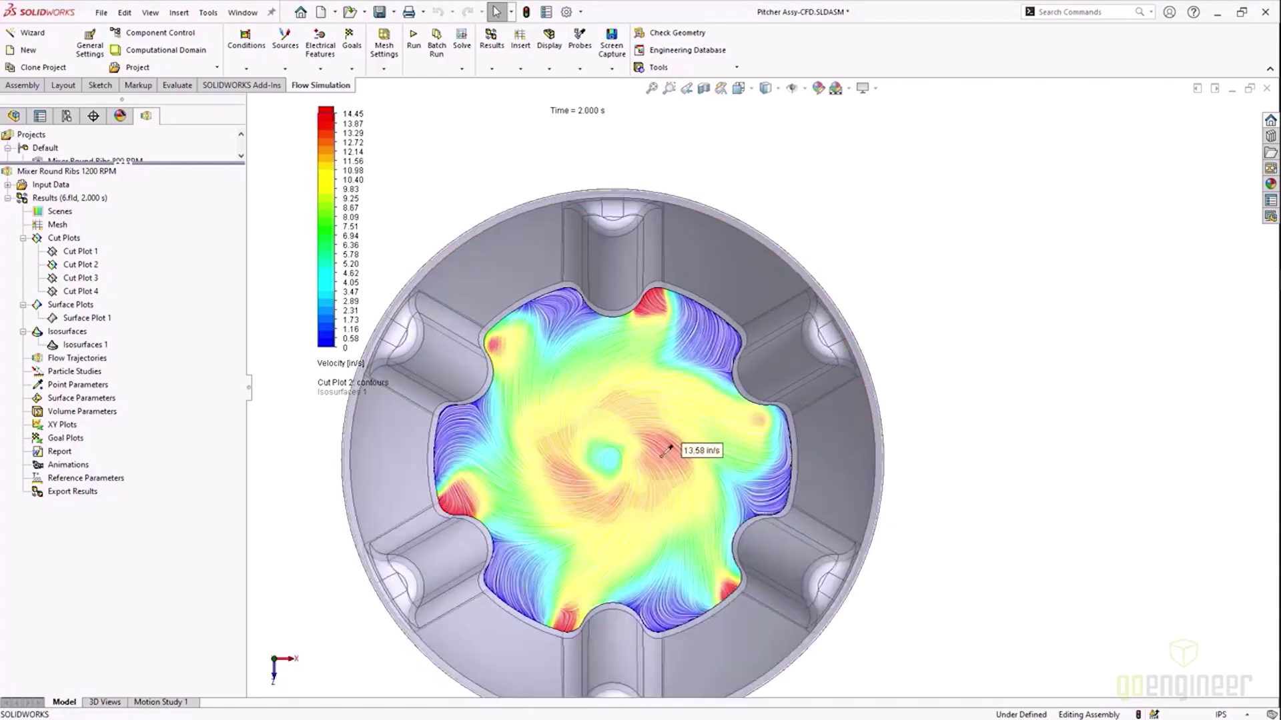
scroll(507, 507, down, 1)
scroll(517, 505, down, 1)
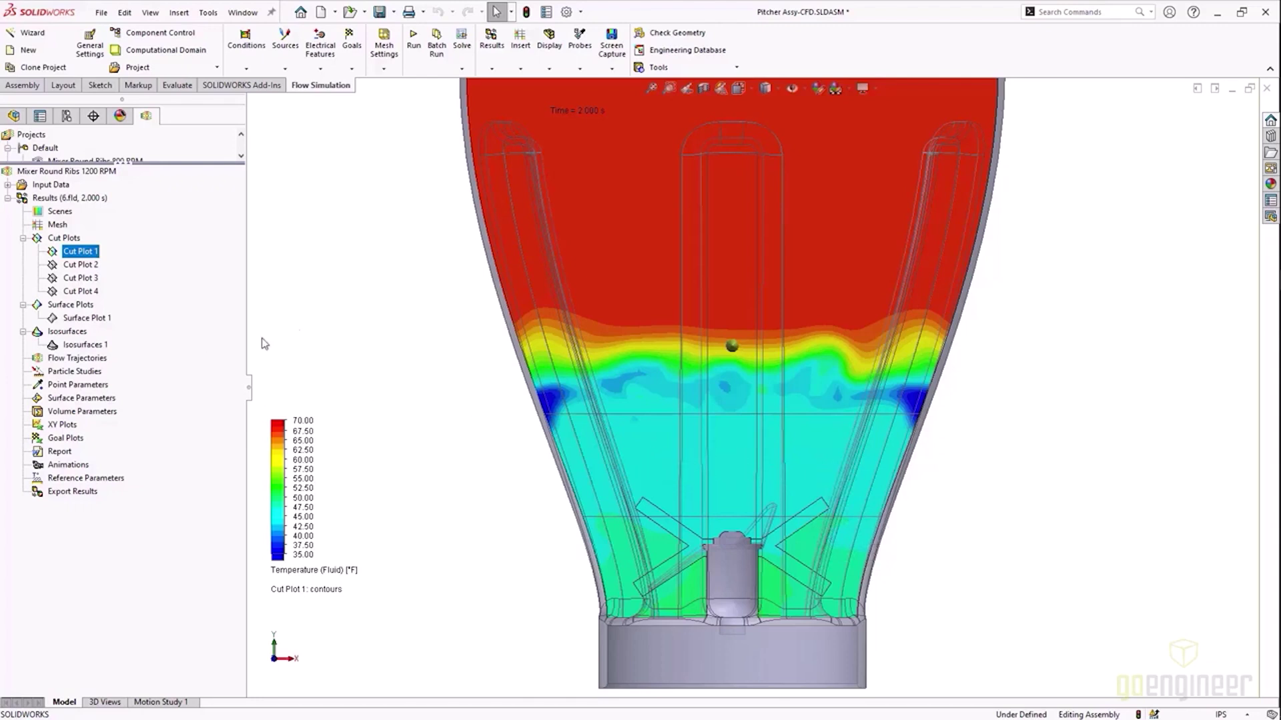
Hide Cut Plot 1 and show Surface Plot 1 blade pressure with velocity-coloured Isosurfaces 1.
right_click(85, 258)
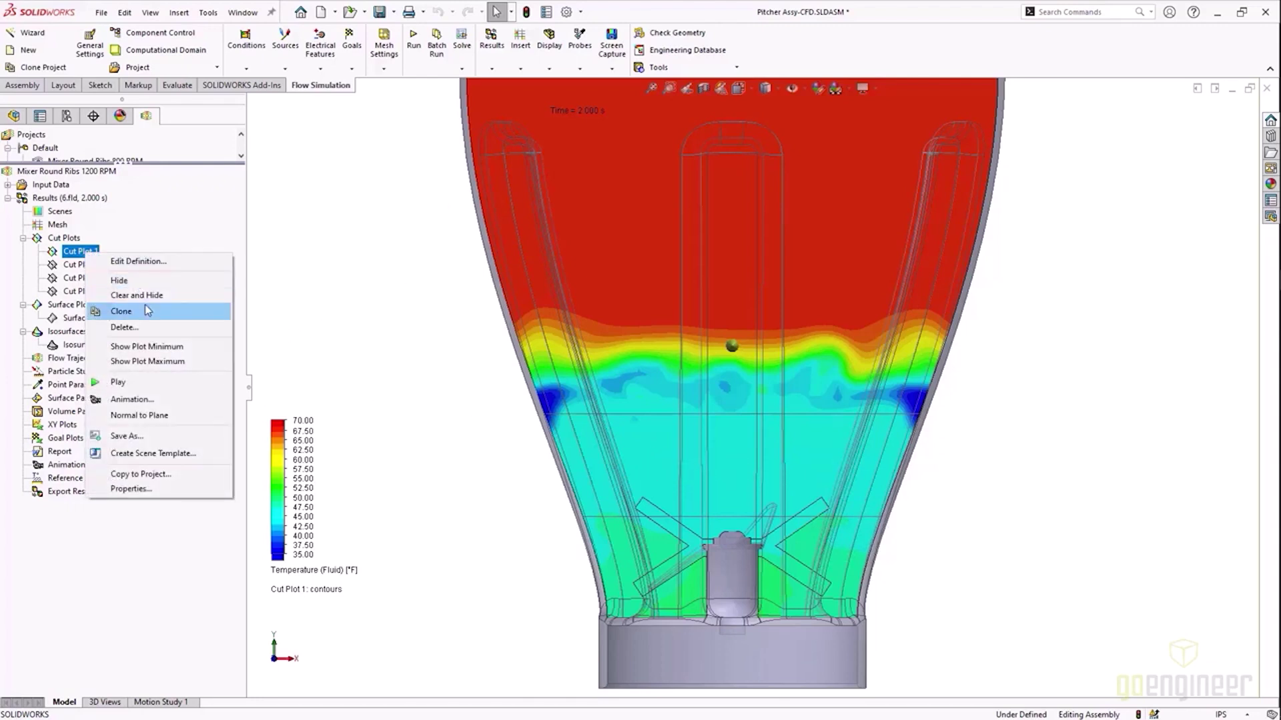
click(194, 296)
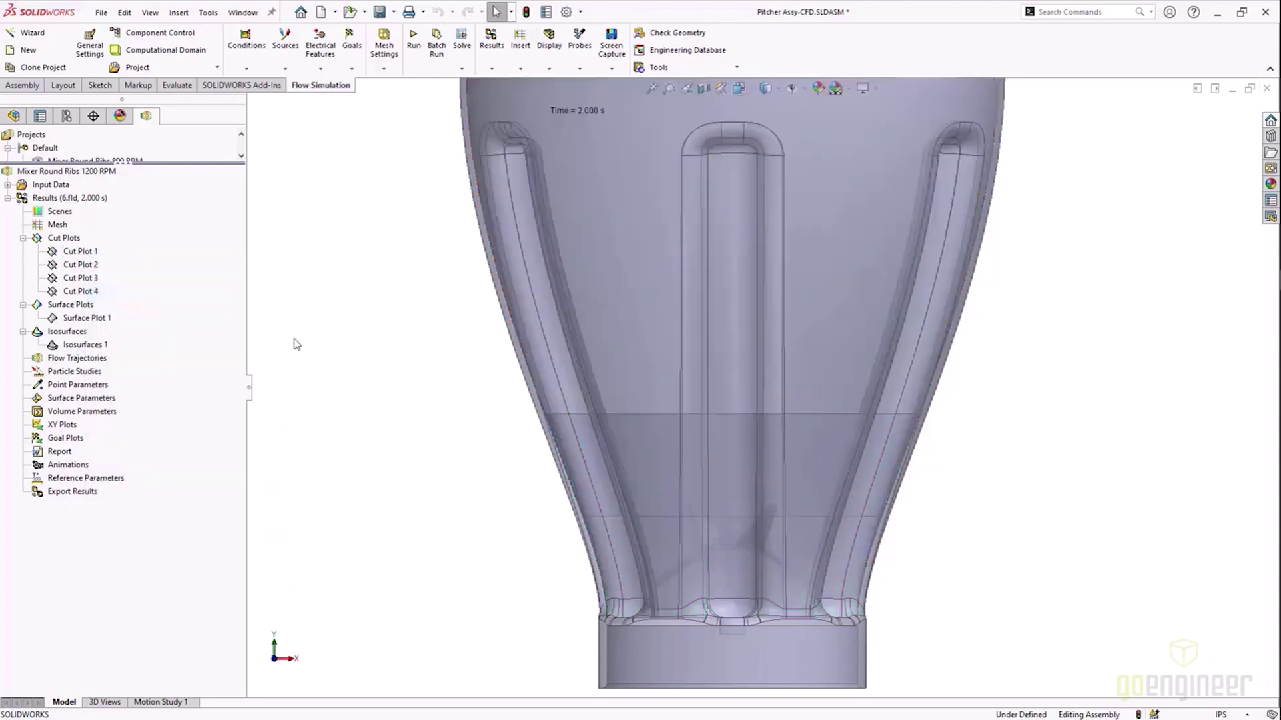
right_click(101, 322)
click(140, 347)
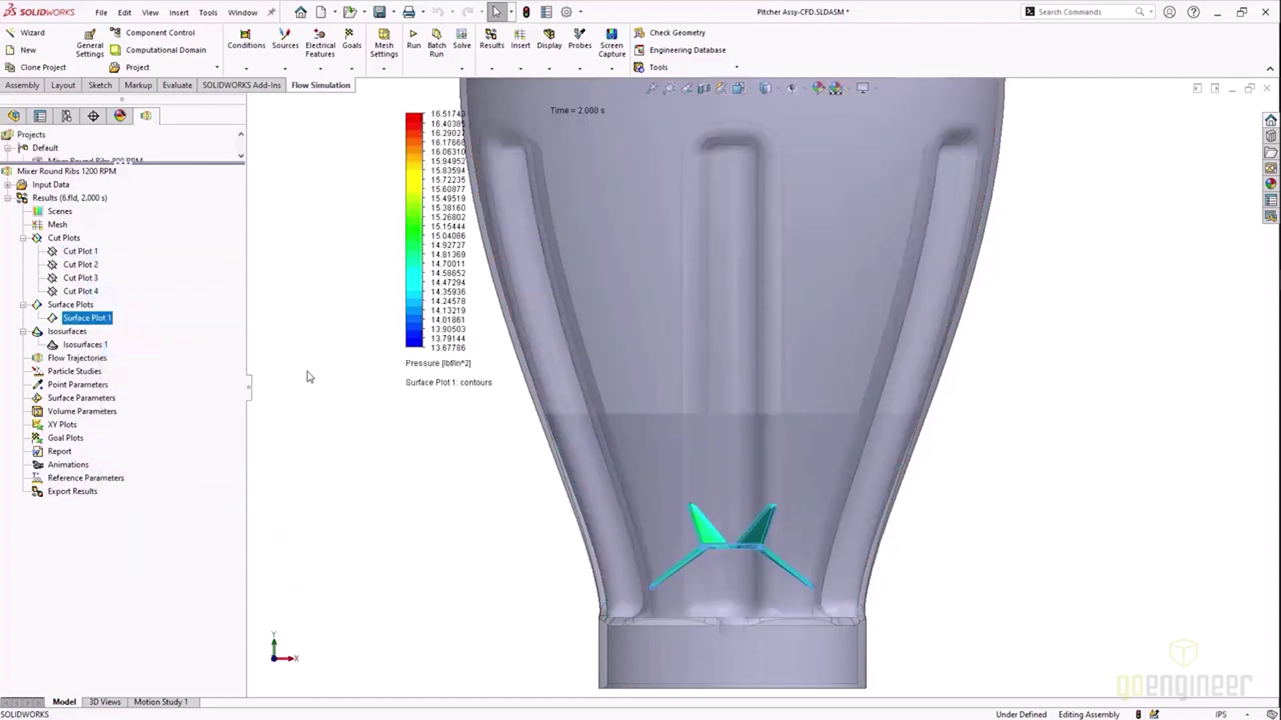
click(295, 406)
right_click(100, 345)
click(132, 375)
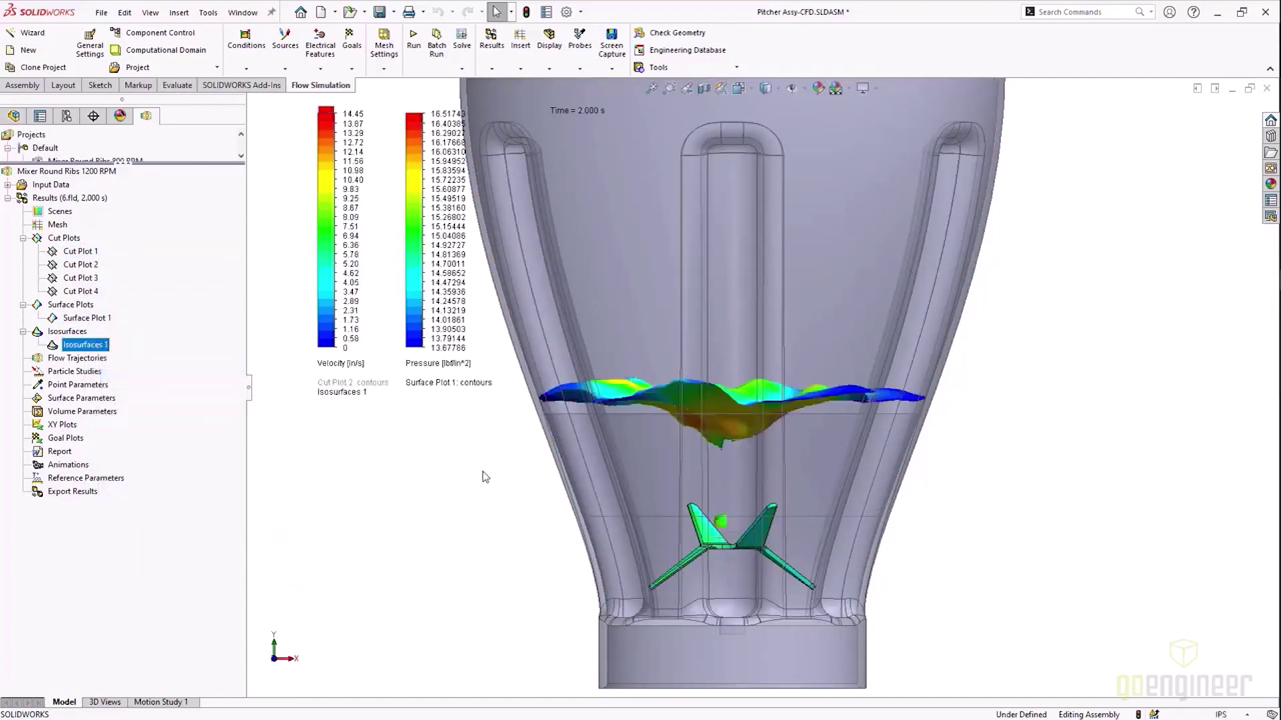
middle_drag(482, 471, 492, 543)
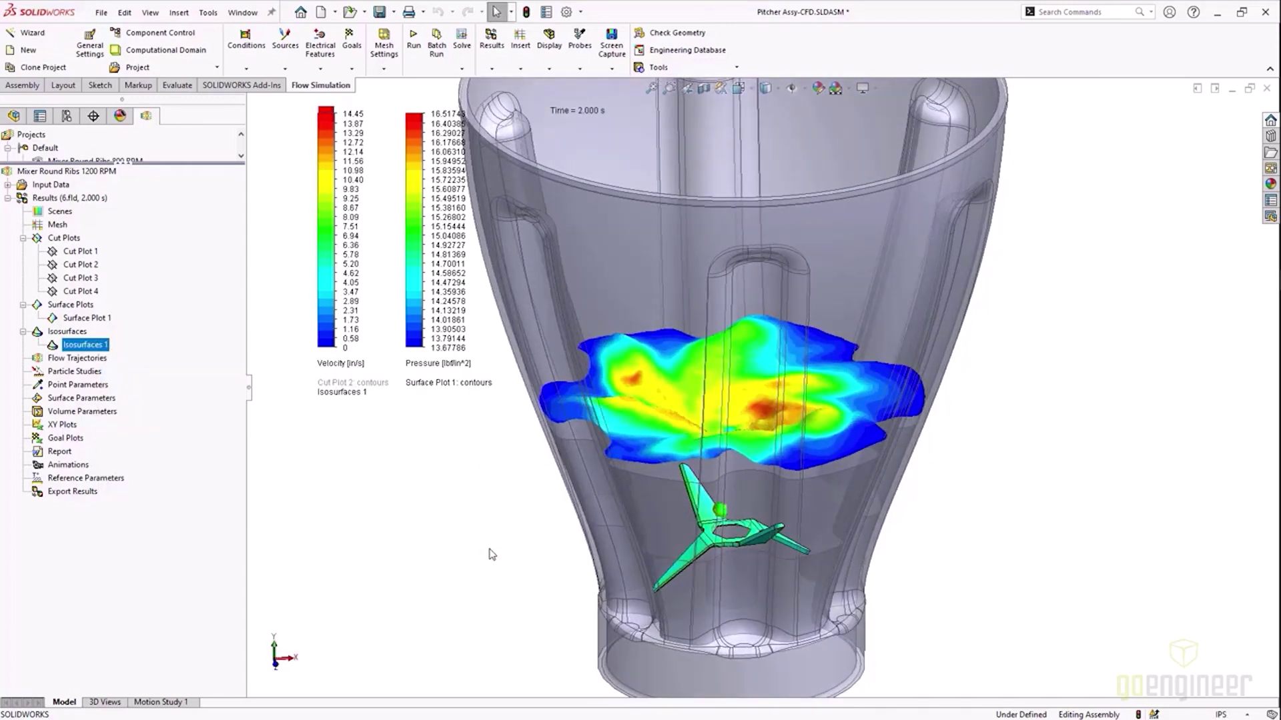
Hide Isosurfaces 1 and plot both VG Average Temperature goals with an enlarged summary table.
right_click(97, 348)
click(133, 381)
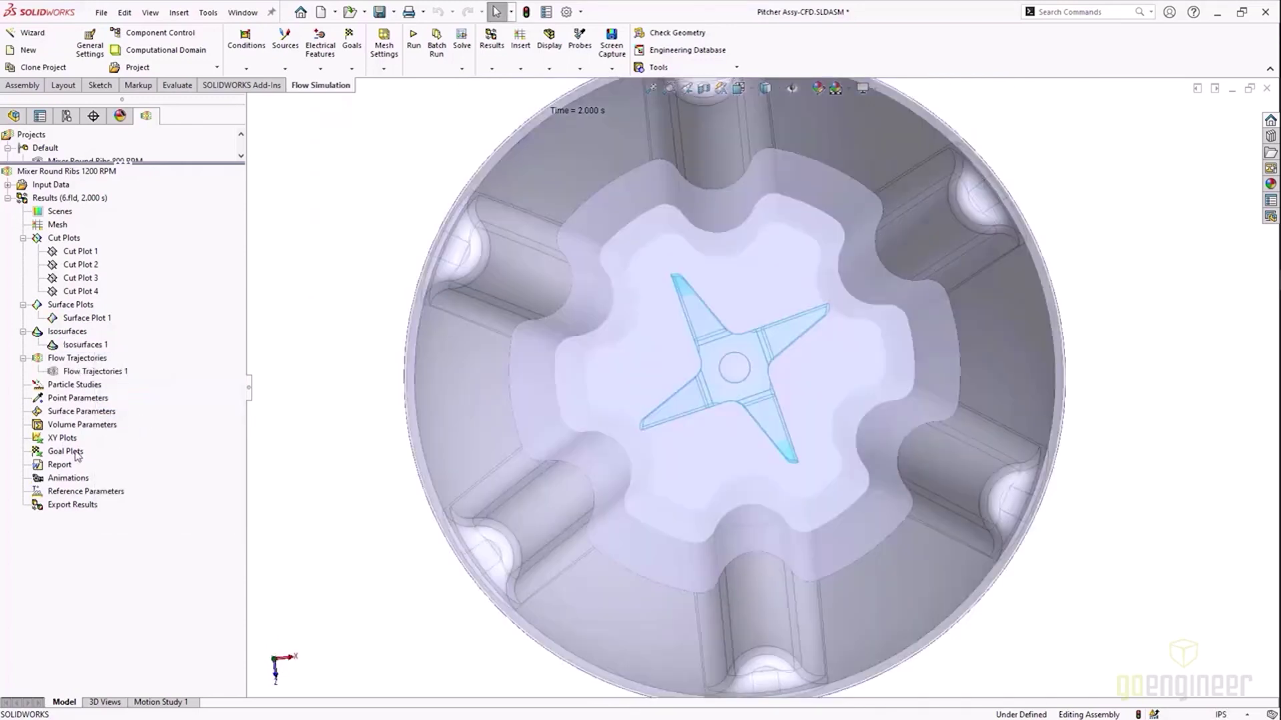
right_click(78, 455)
click(100, 460)
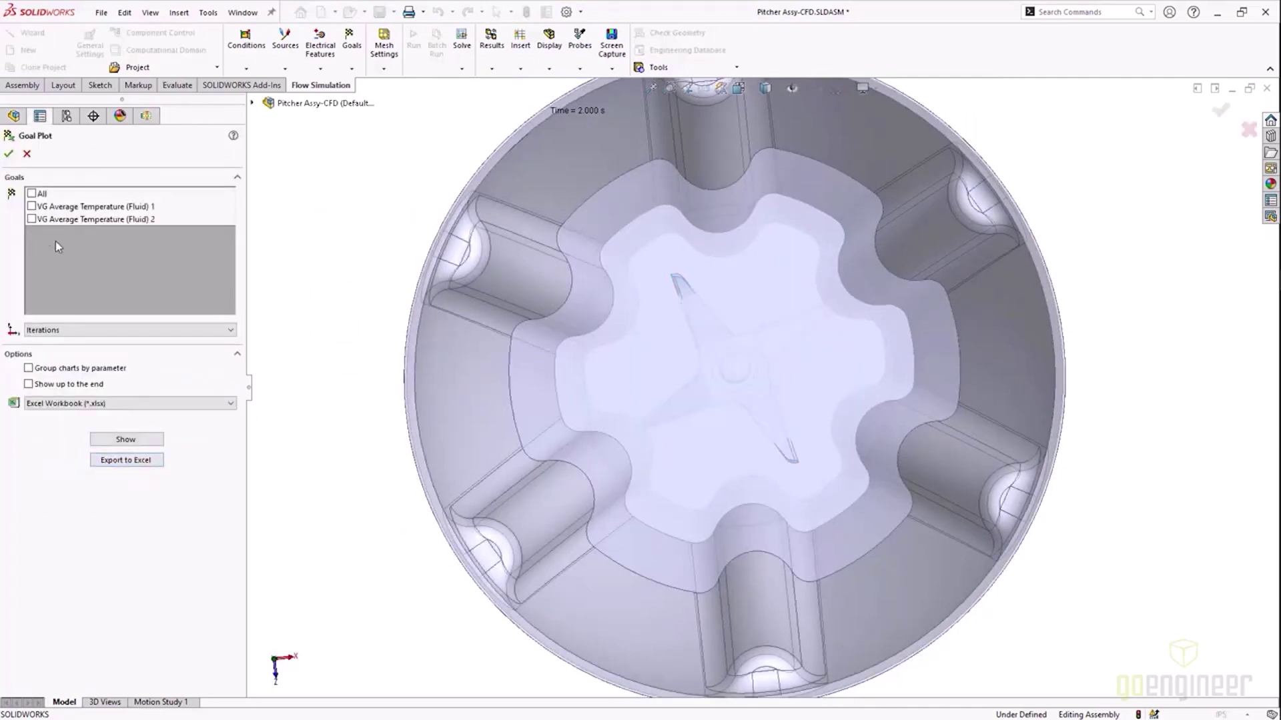
click(31, 206)
click(31, 219)
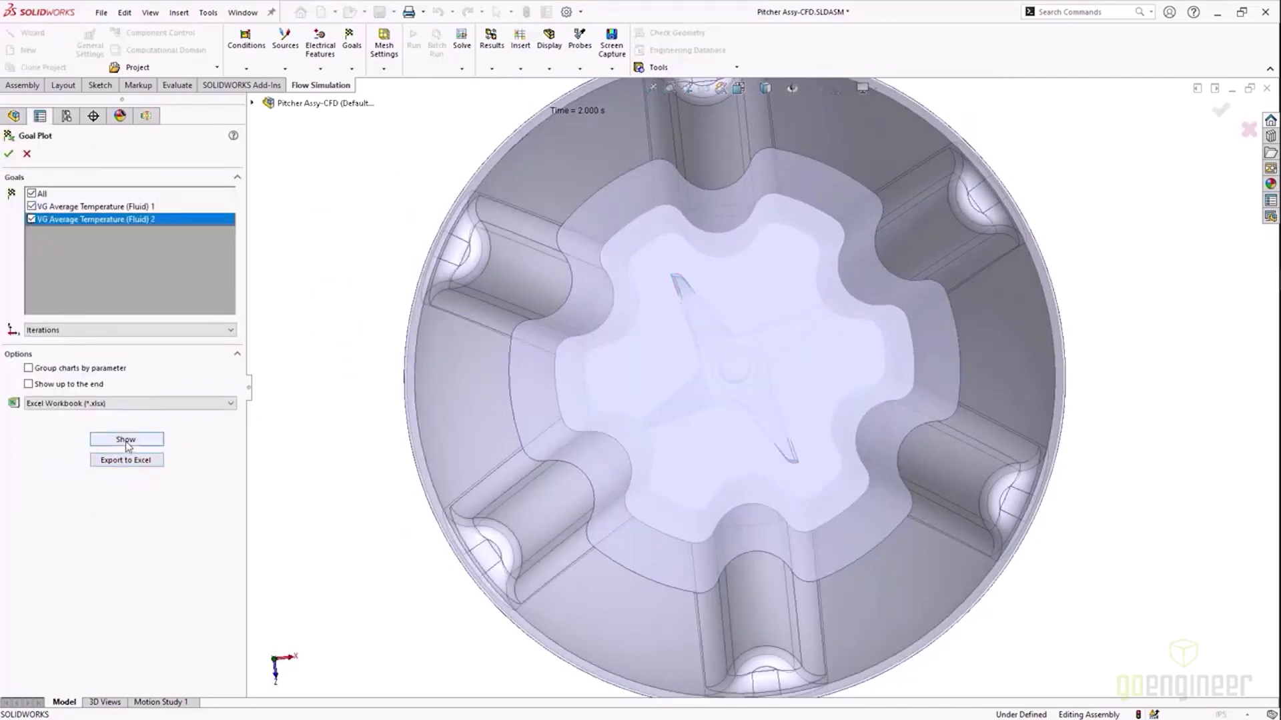
click(127, 440)
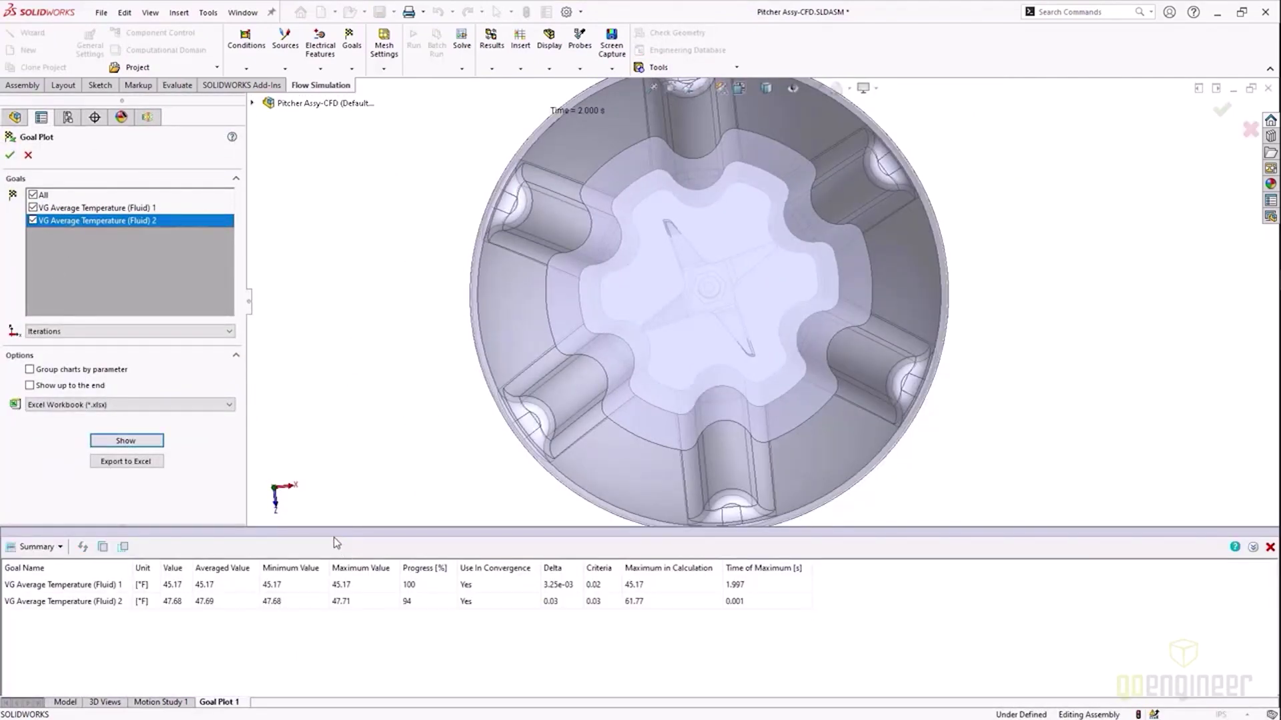
drag(333, 528, 334, 469)
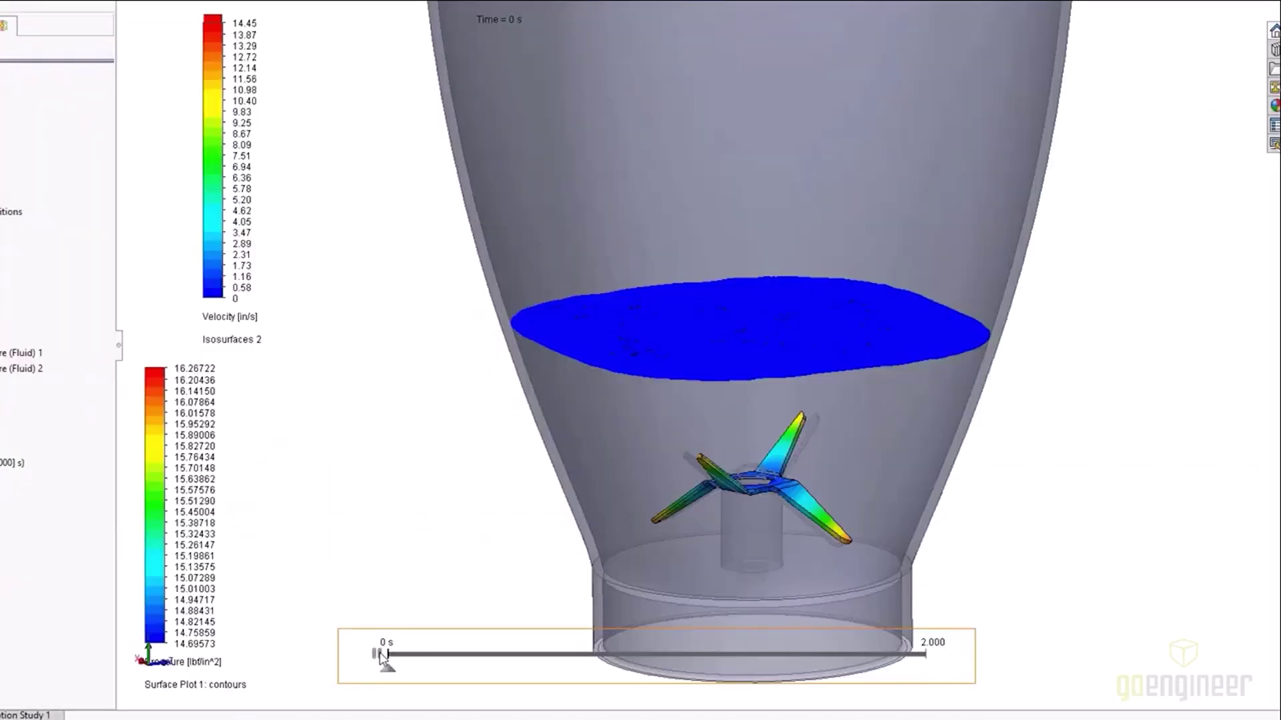
Play the 2.000 s animation of Isosurfaces 2 and blade pressure.
click(377, 655)
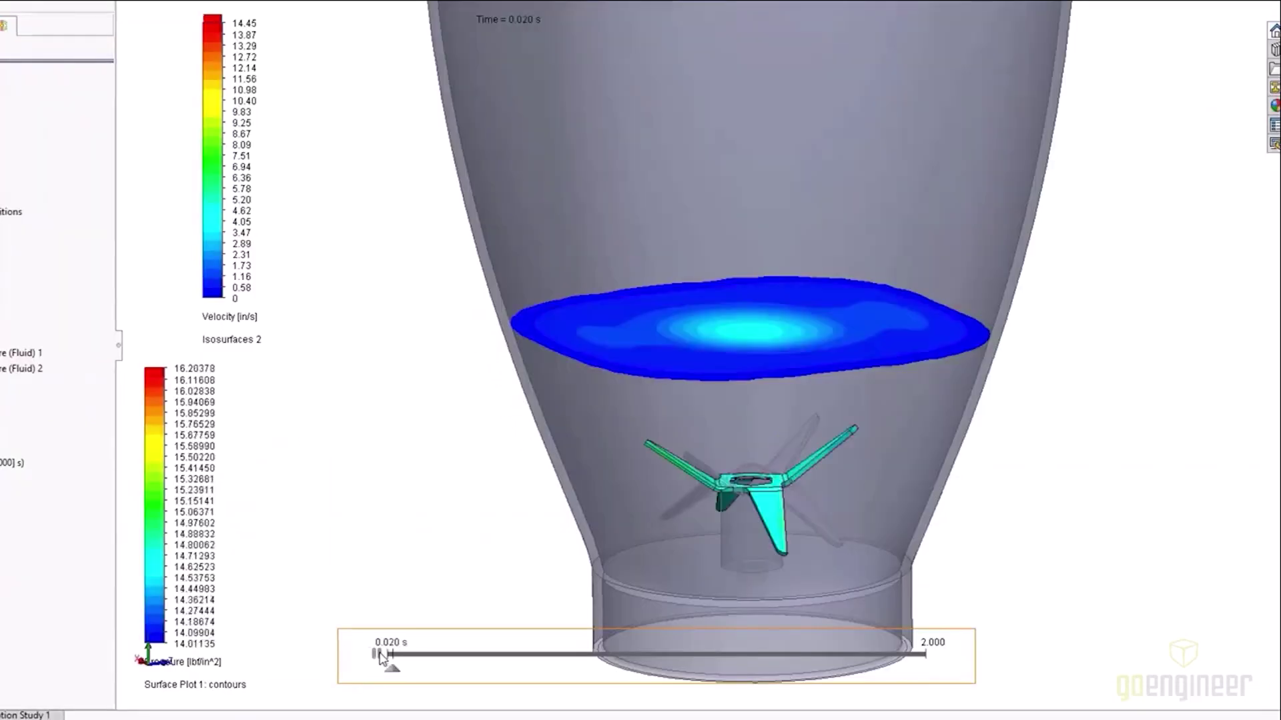